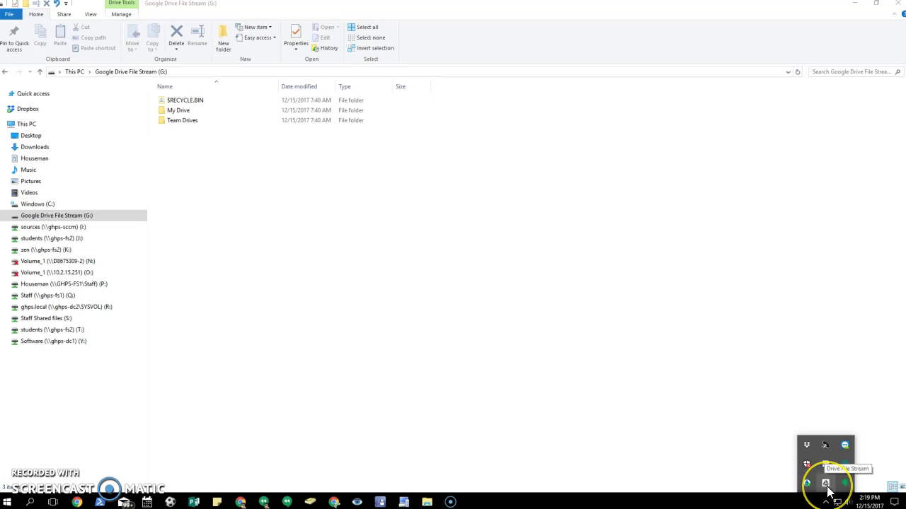
Check the account and sync status in the Drive File Stream status window, and dismiss it
left_click(826, 484)
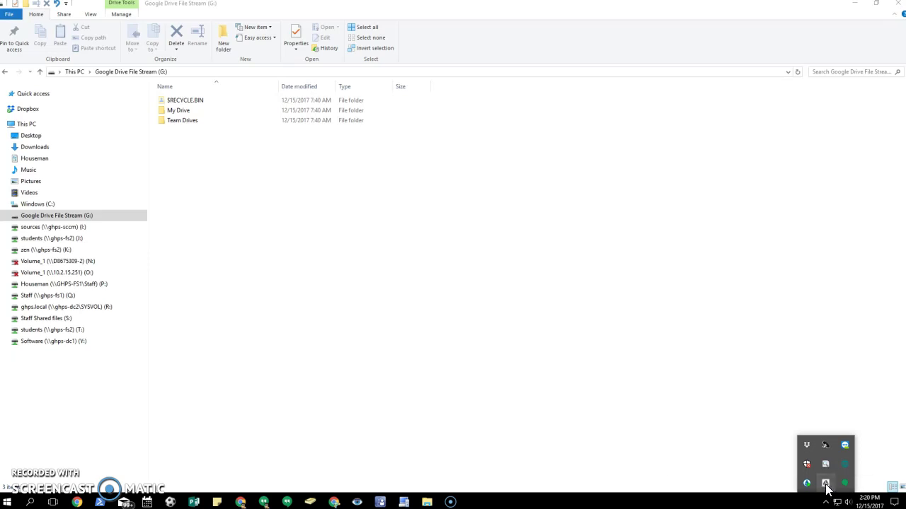
left_click(825, 485)
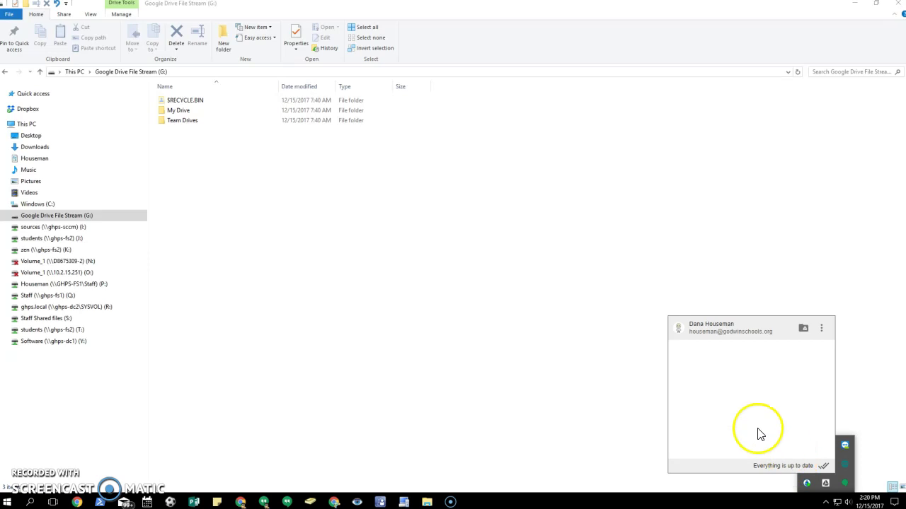
left_click(506, 361)
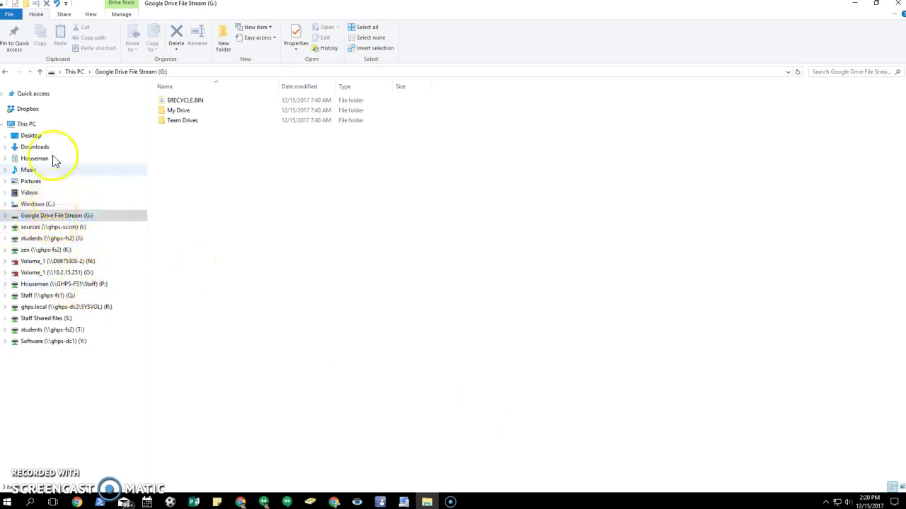
Show the Google Drive File Stream (G:) drive and point out its My Drive and Team Drives folders
left_click(84, 216)
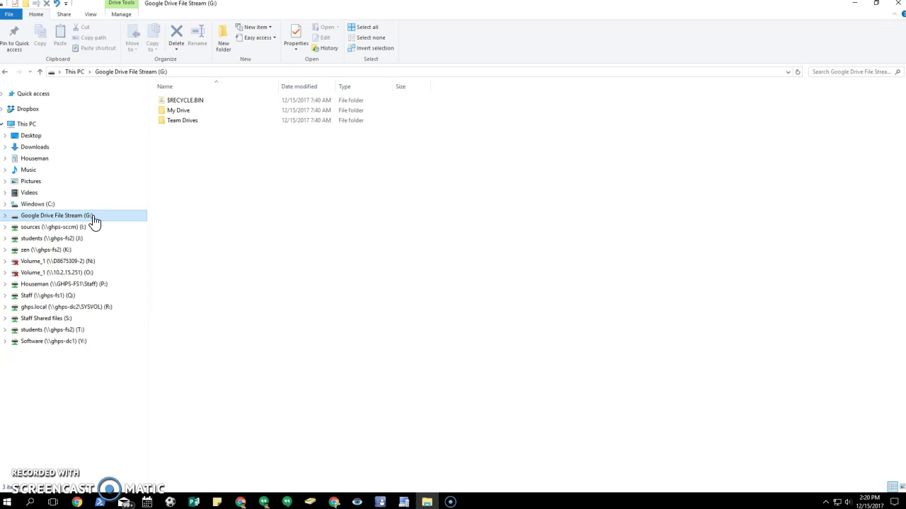
left_click(6, 216)
left_click(6, 215)
left_click(180, 115)
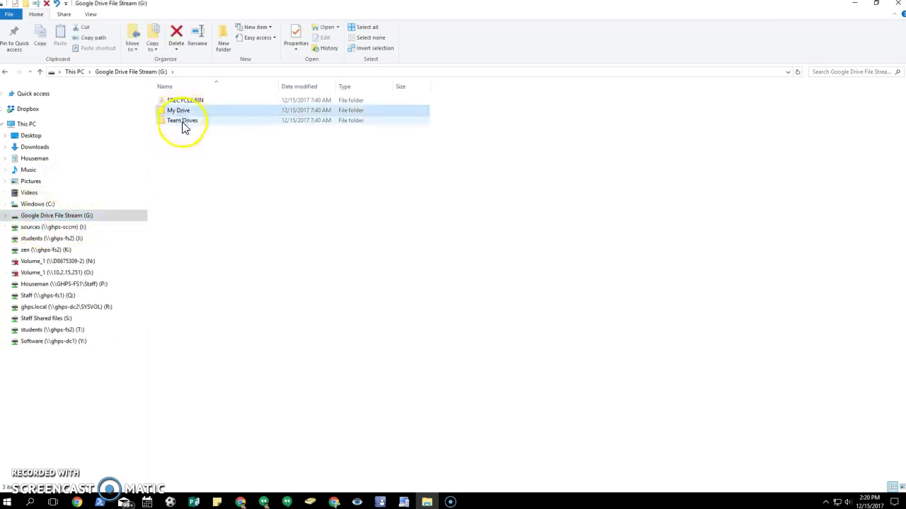
left_click(184, 123)
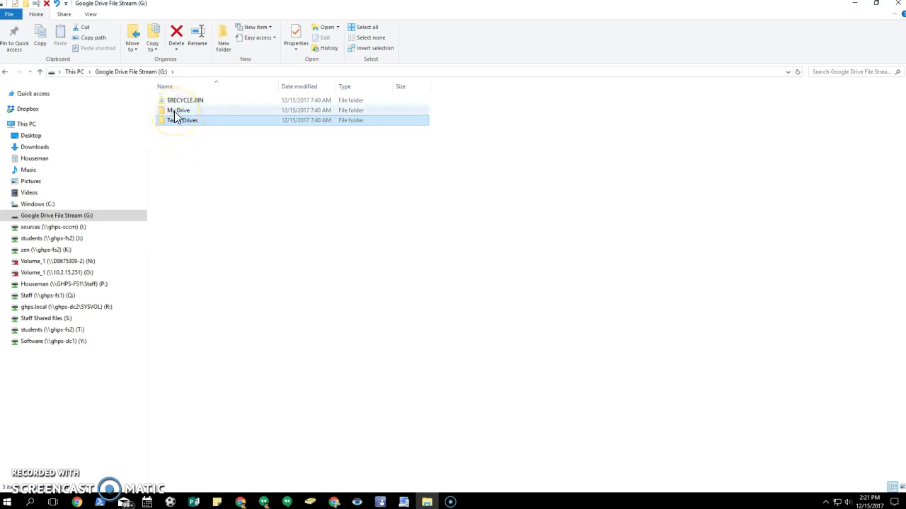
Open the My Drive folder on the Google Drive File Stream drive and look through its contents
left_click(176, 111)
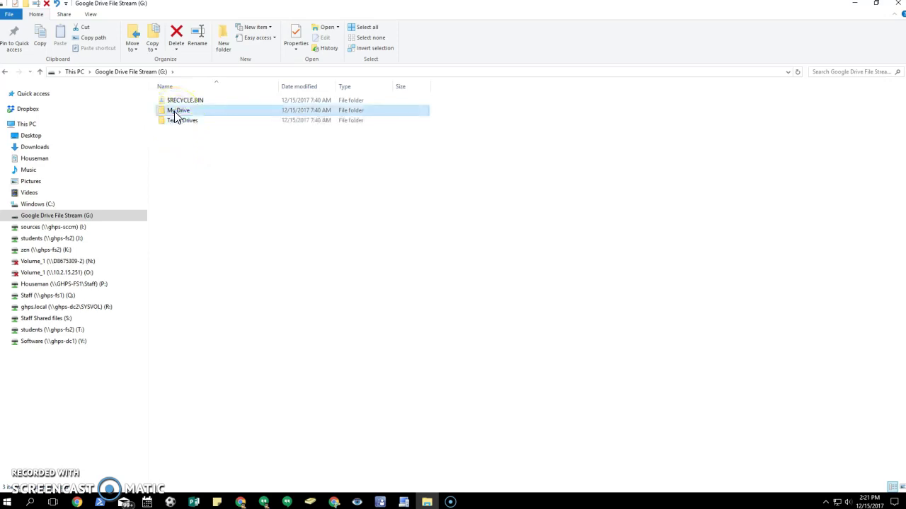
double_click(176, 113)
left_click(272, 165)
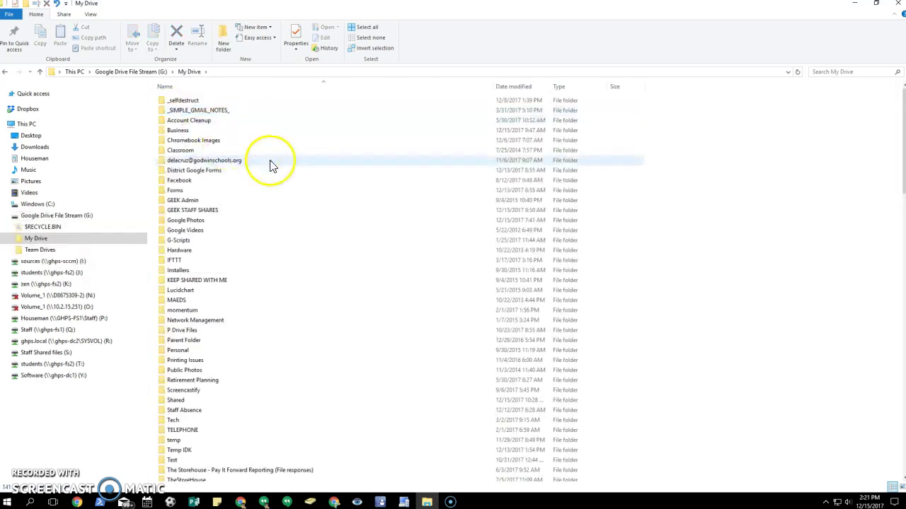
scroll(271, 165, "down", 4)
scroll(257, 184, "up", 4)
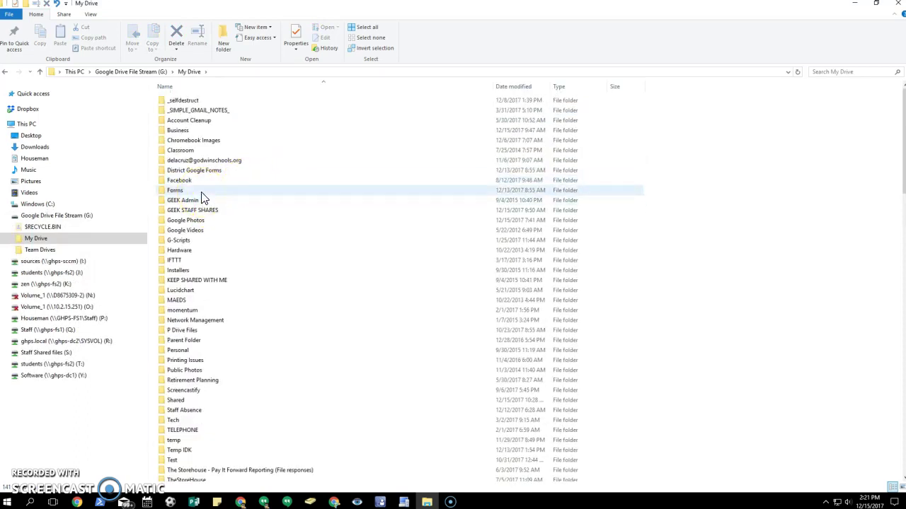
scroll(203, 196, "down", 1)
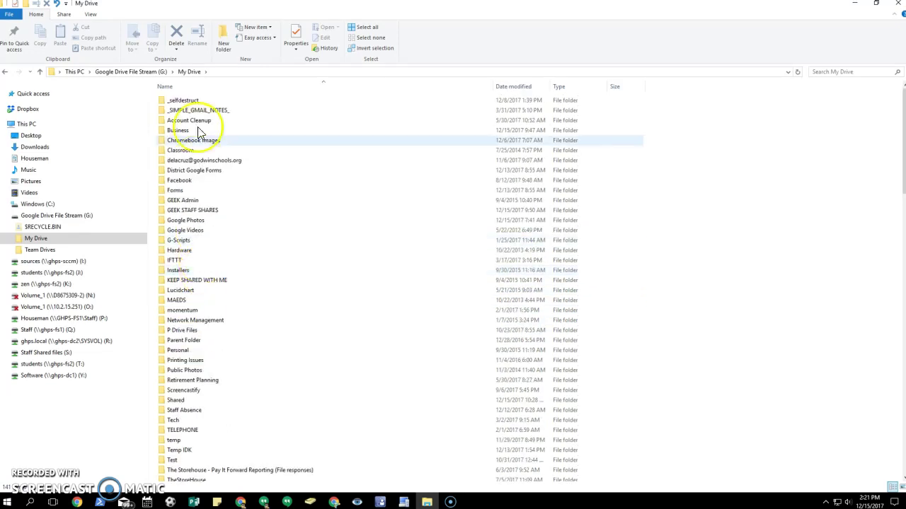
scroll(209, 111, "up", 1)
Browse the Business folder and its AutoCrat, Building Maps and Chrome Sign Builder subfolders
double_click(225, 132)
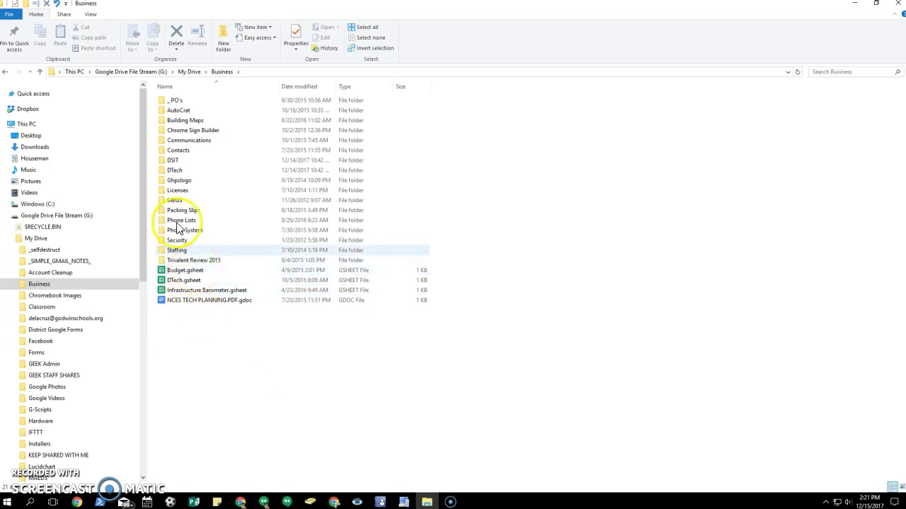
double_click(179, 112)
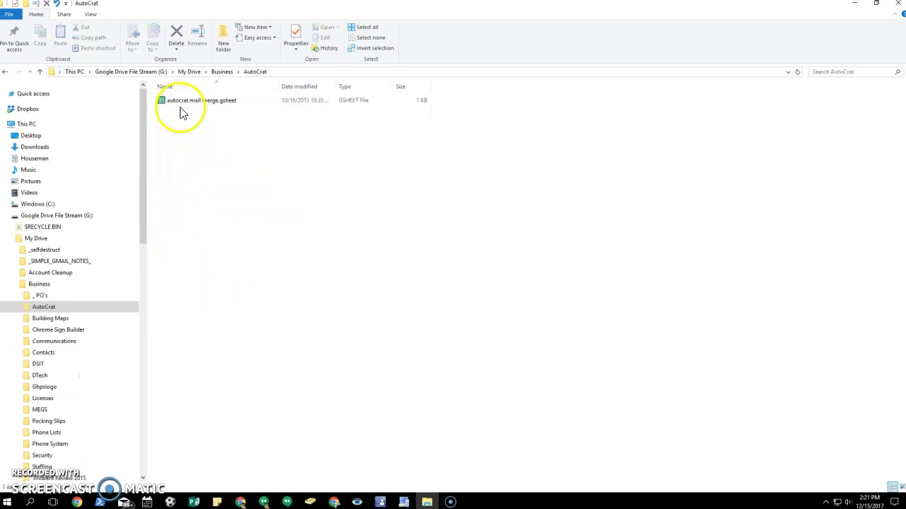
left_click(63, 319)
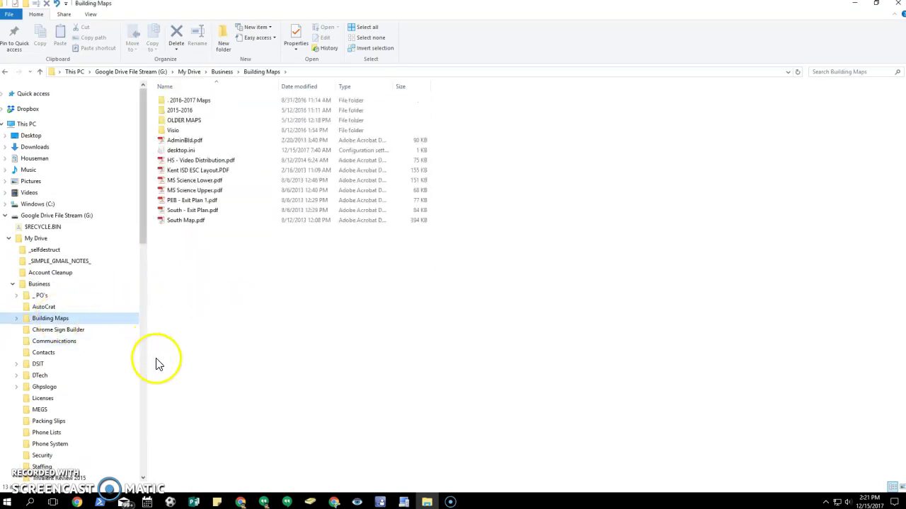
left_click(69, 330)
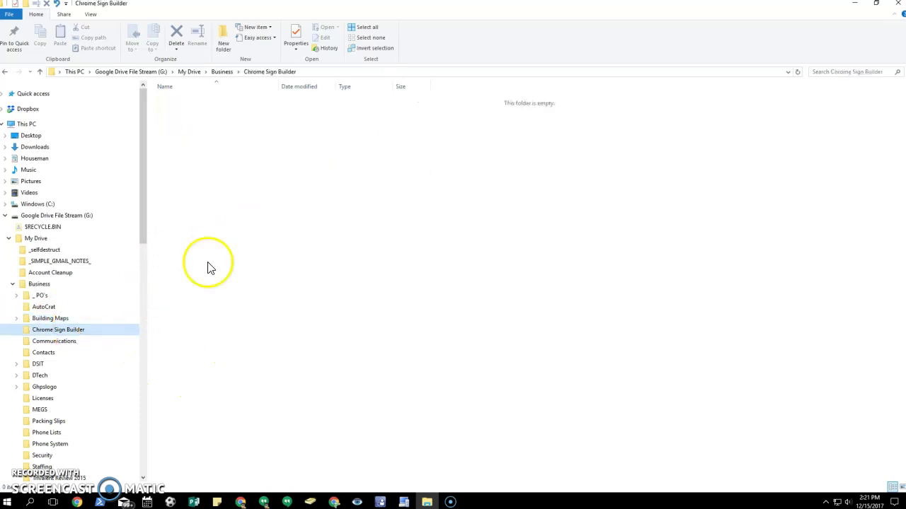
Return to the My Drive folder, open Cart 01 Labels.docx for viewing, and close it
left_click(55, 216)
double_click(201, 114)
scroll(216, 315, "down", 5)
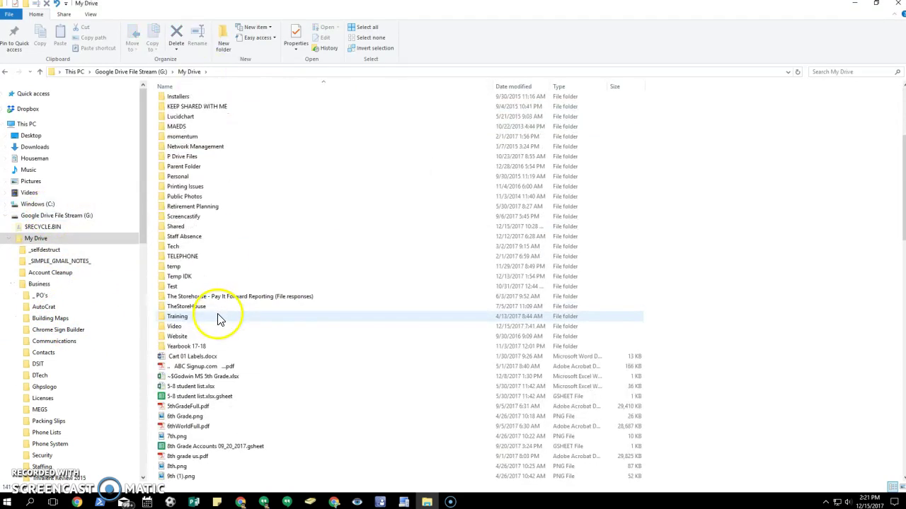
scroll(219, 318, "down", 3)
left_click(171, 268)
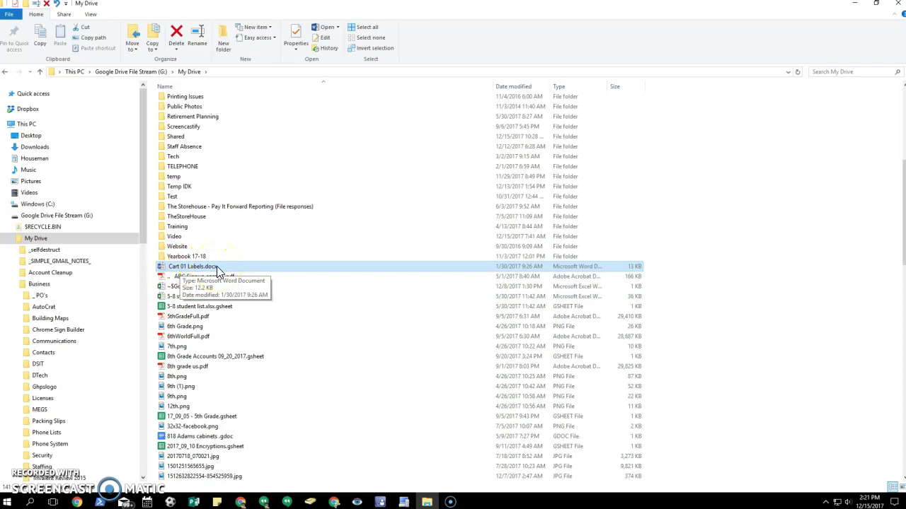
scroll(217, 266, "down", 1)
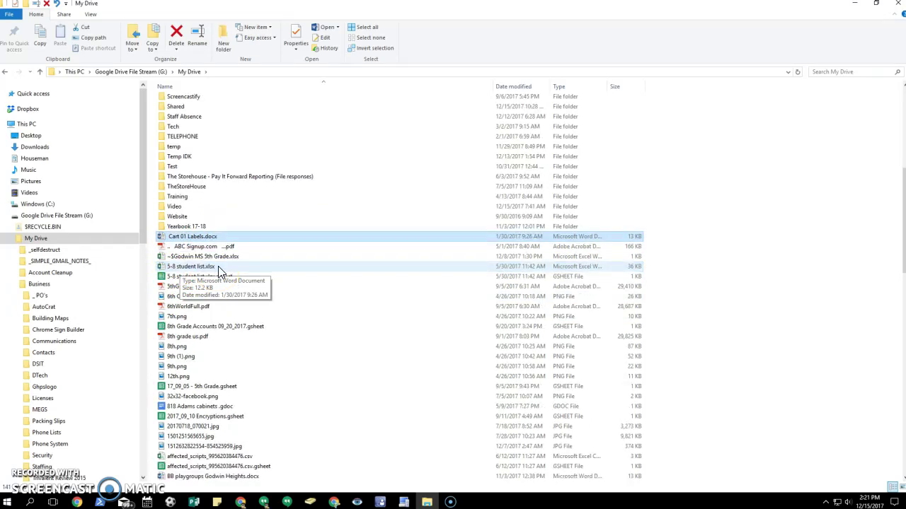
left_click(189, 241)
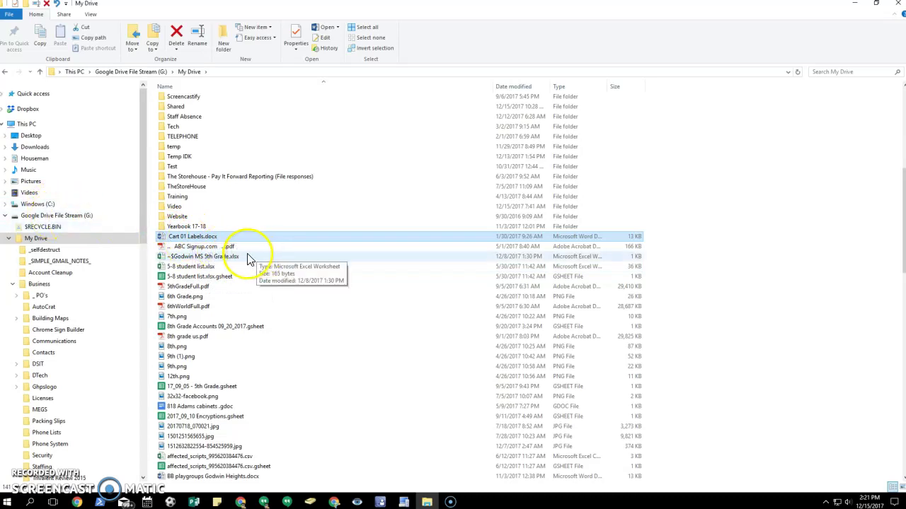
double_click(218, 241)
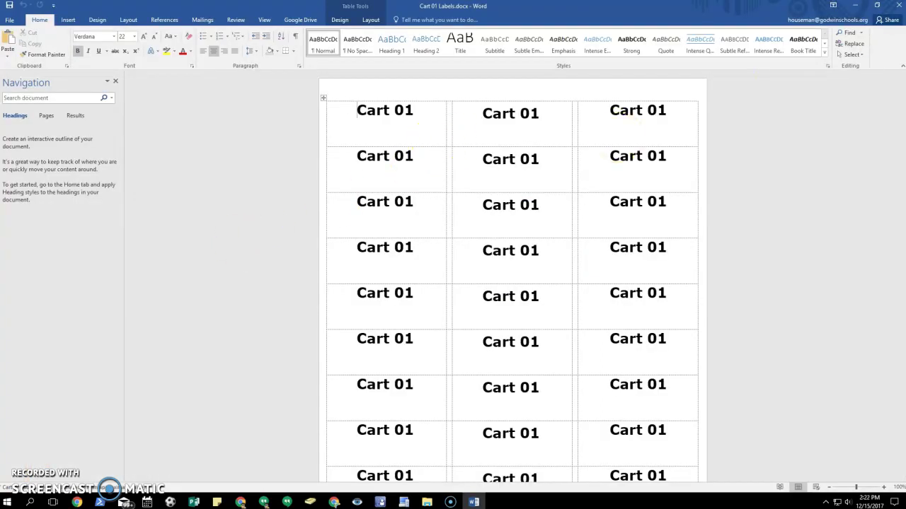
left_click(896, 6)
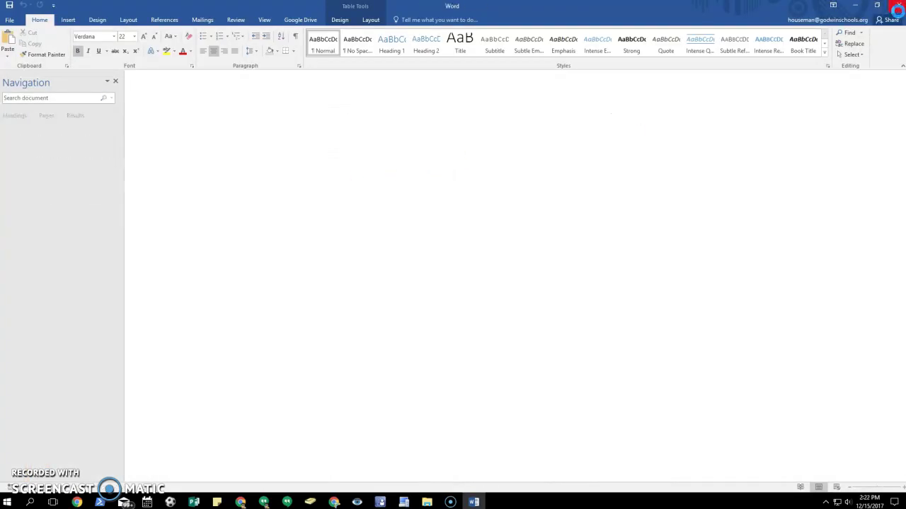
Open Chromebook Prep.gdoc from My Drive in the browser and close the document
left_click_drag(396, 239, 186, 462)
scroll(184, 463, "down", 1)
scroll(186, 463, "down", 7)
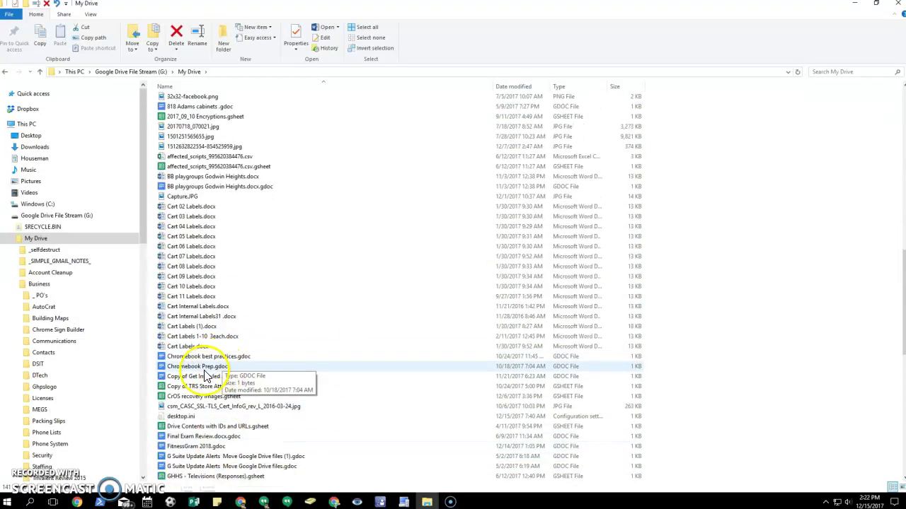
left_click(191, 367)
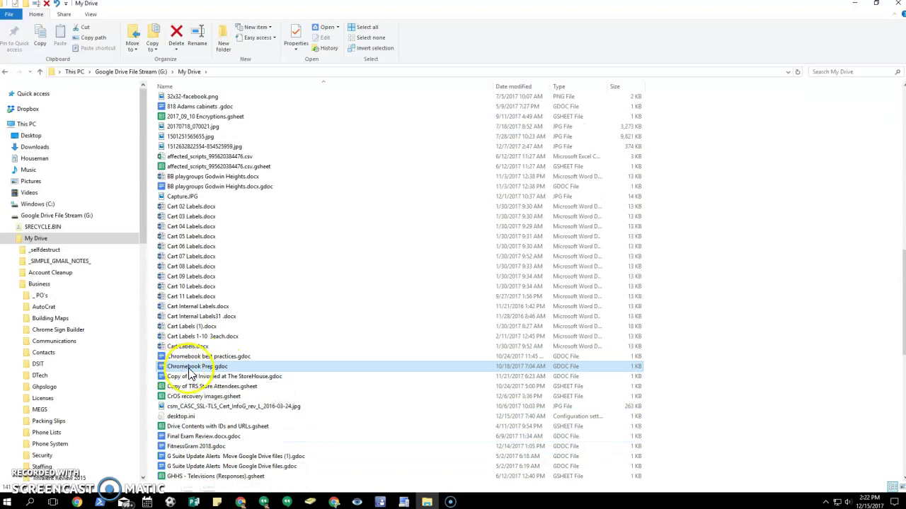
double_click(190, 369)
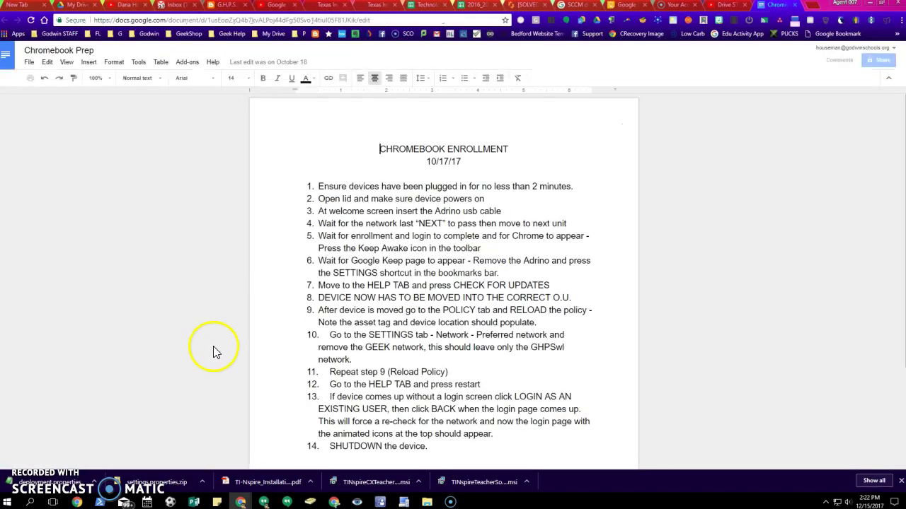
left_click(794, 5)
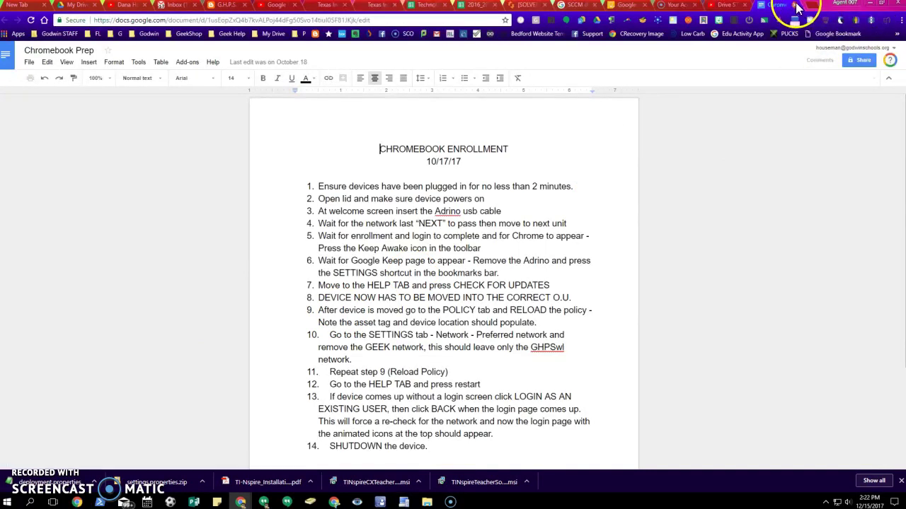
left_click(568, 426)
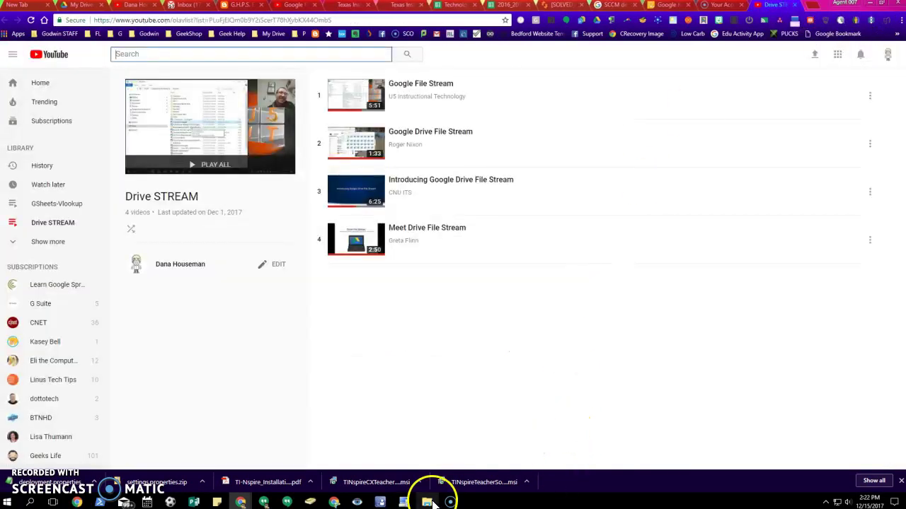
Switch back to File Explorer, view the image csm_CASC_SSL-TLS_Cert_InfoG_rev_L_2016-03-24.jpg from My Drive, and close it
left_click(427, 501)
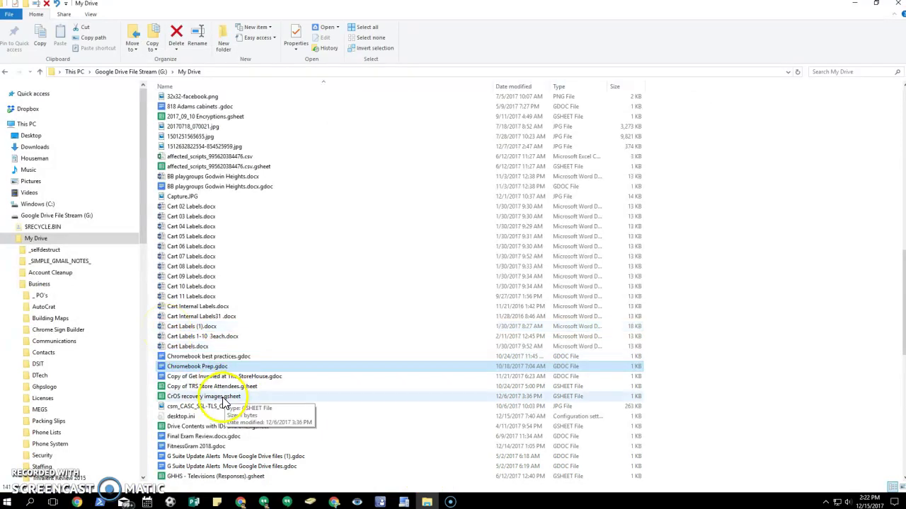
left_click(216, 408)
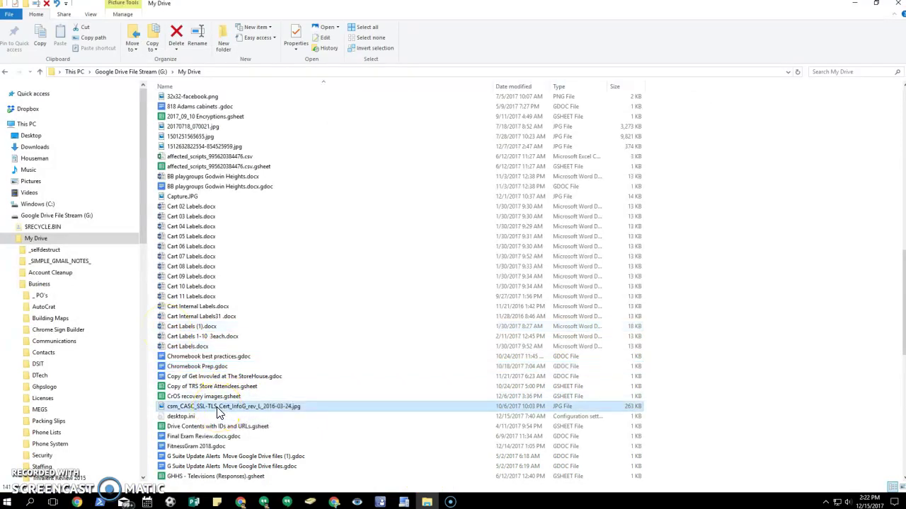
double_click(291, 407)
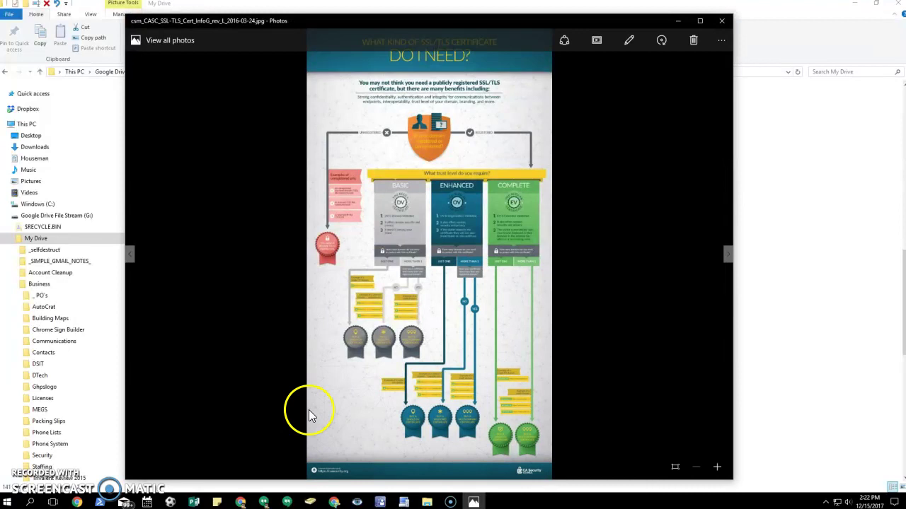
left_click(714, 21)
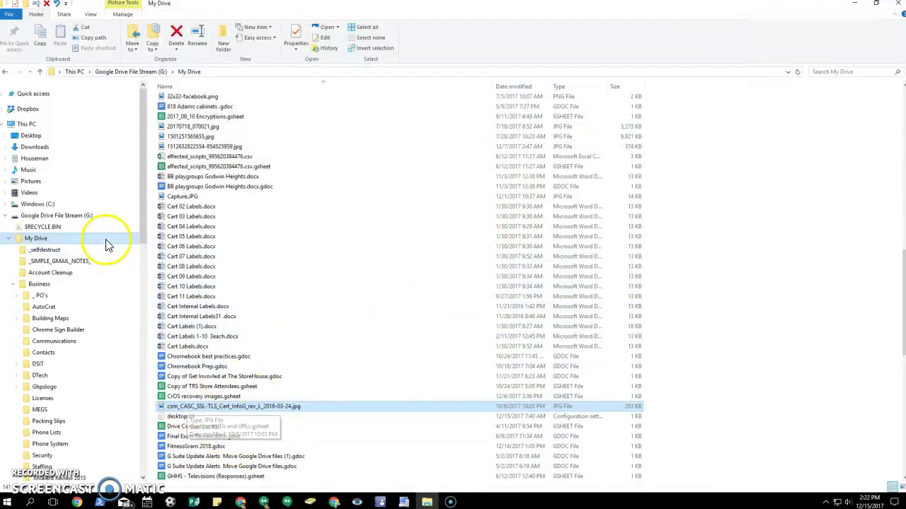
Compare the contents of the Google Drive File Stream (G:) drive with those of the personal staff network drive (P:)
left_click(67, 216)
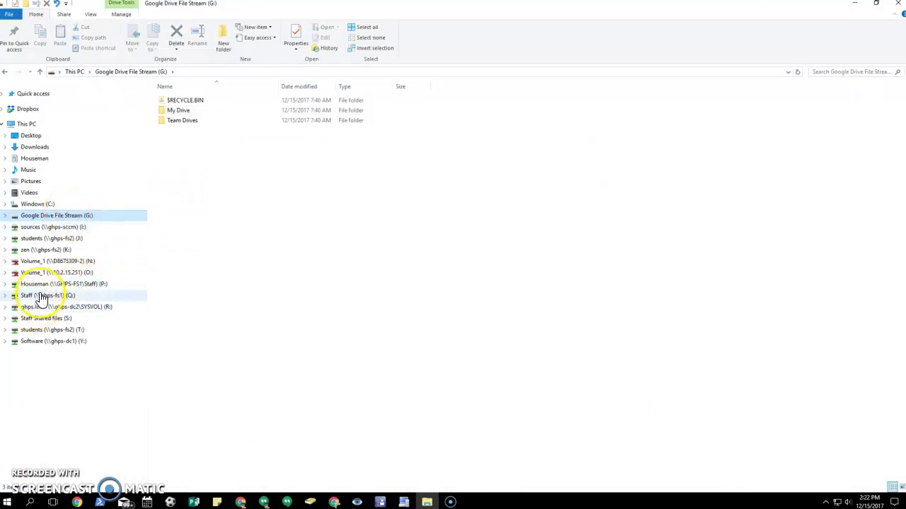
left_click(18, 285)
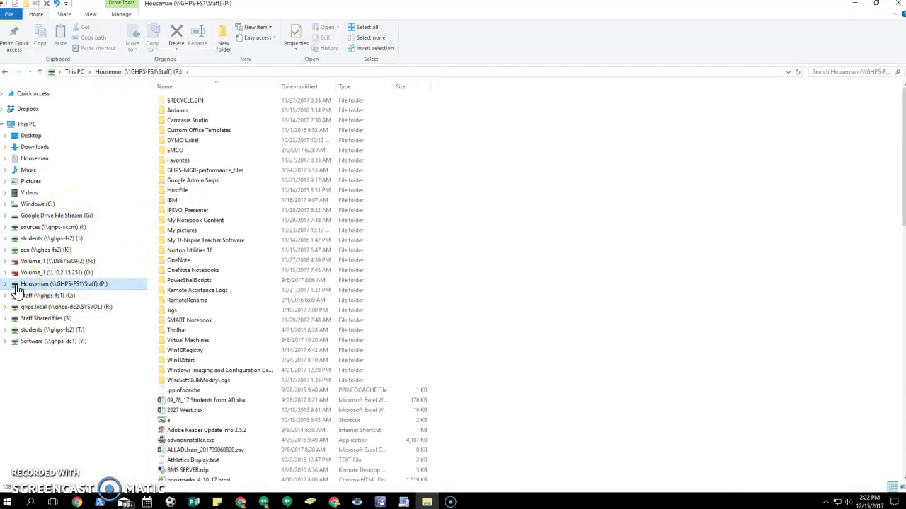
left_click(28, 217)
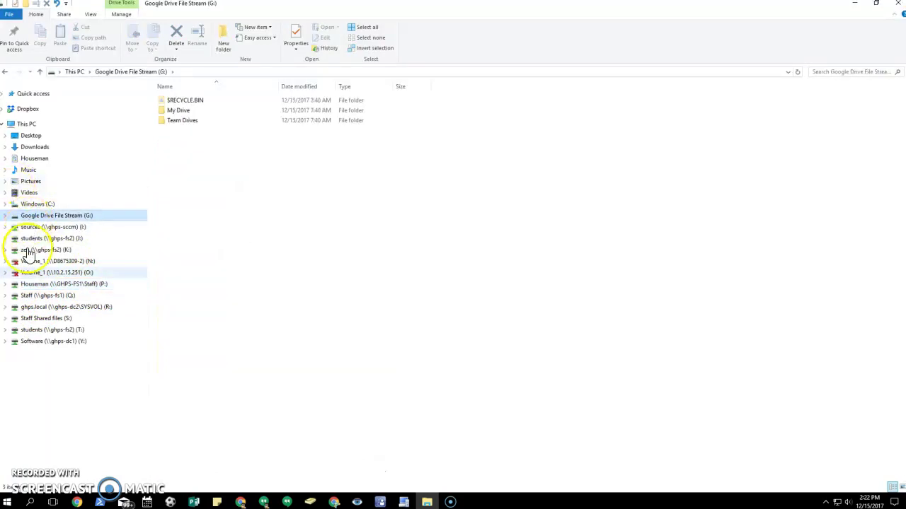
Open the personal staff network drive (P:) and copy its My pictures folder, leaving the folder name unchanged
left_click(10, 286)
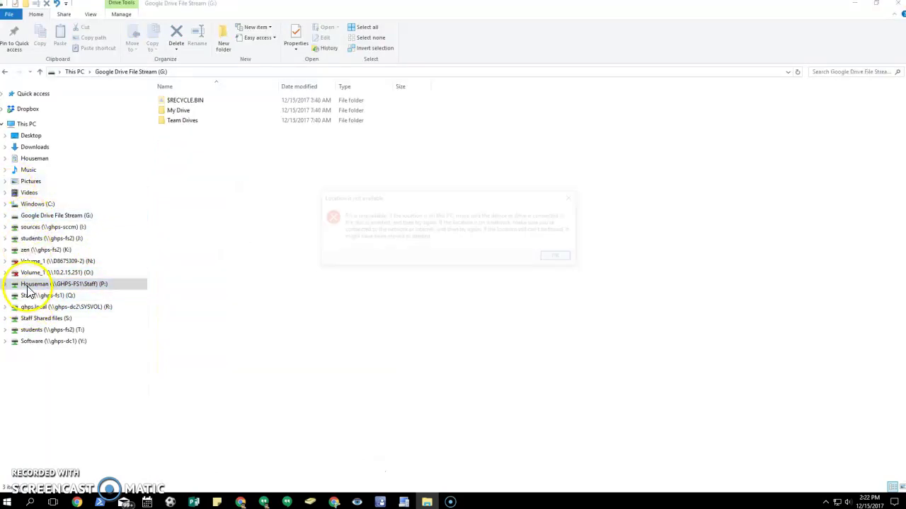
left_click(566, 258)
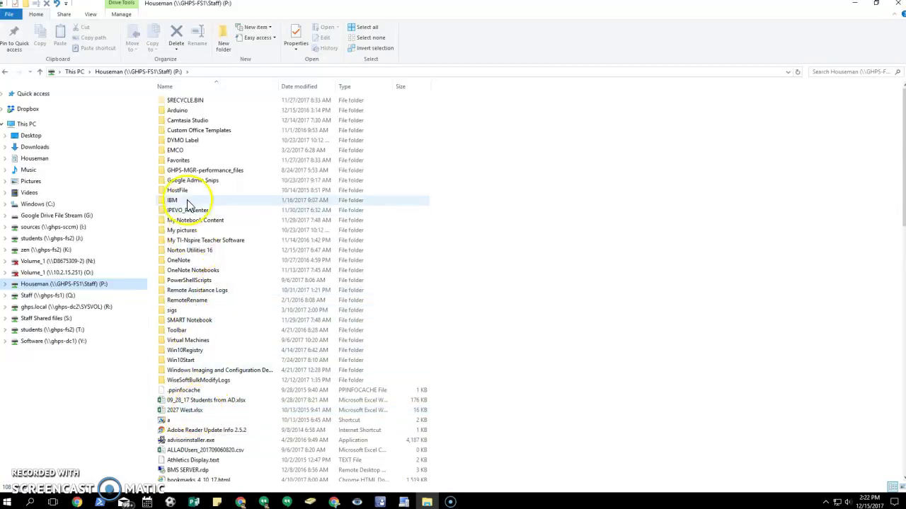
left_click(183, 233)
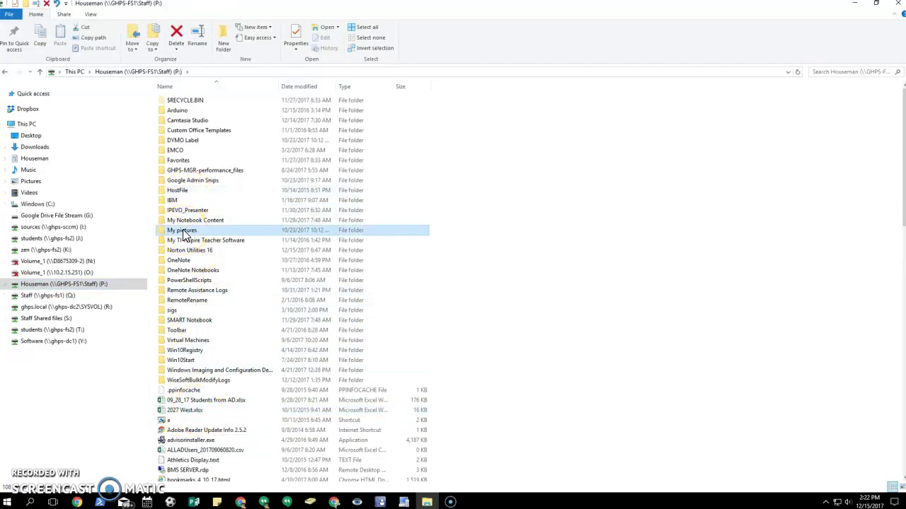
right_click(182, 236)
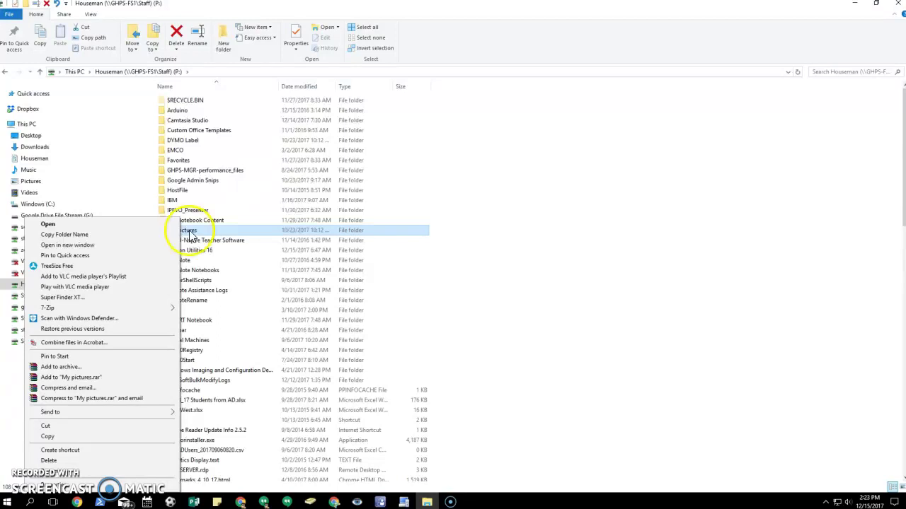
left_click(96, 437)
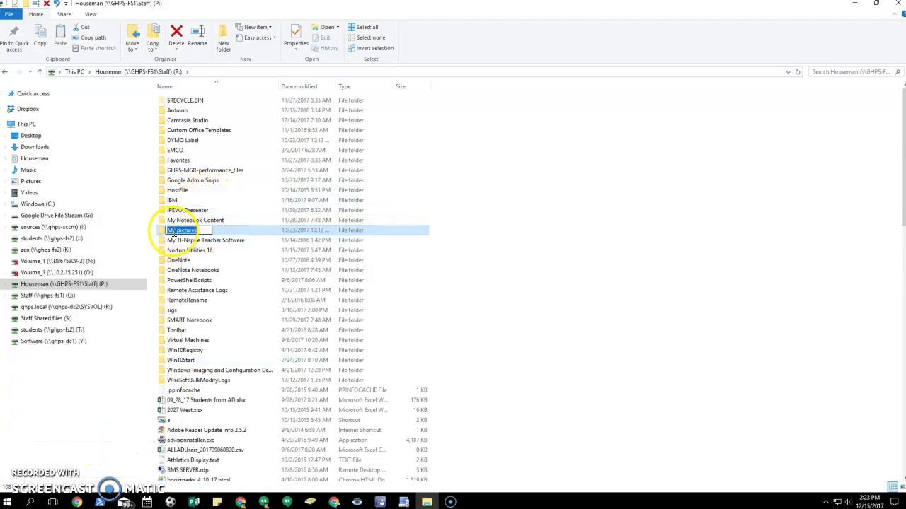
key("Escape")
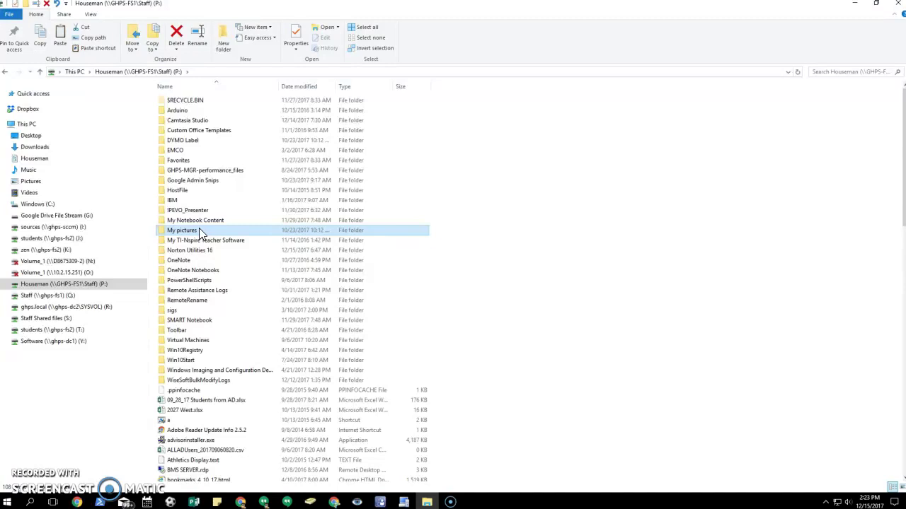
Open the My Drive folder on the Google Drive File Stream (G:) drive, and return to the drive's root
left_click(85, 232)
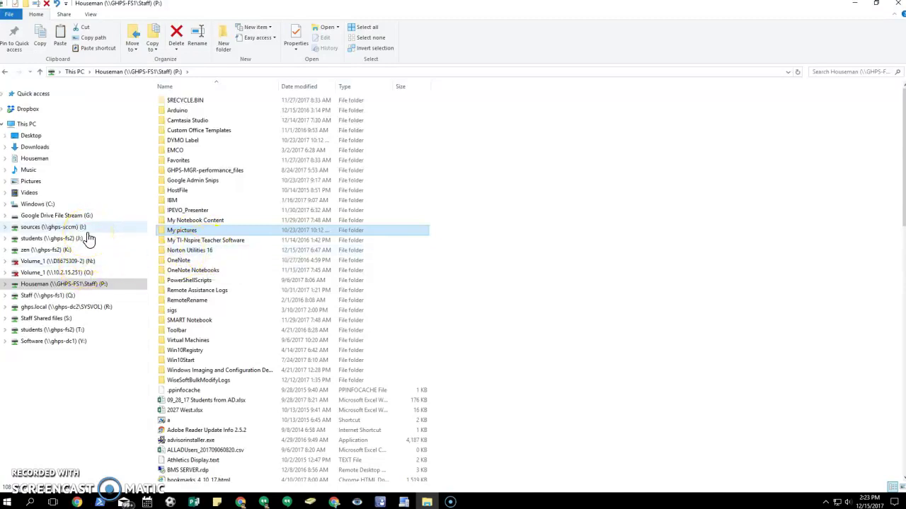
left_click(135, 249)
left_click(76, 218)
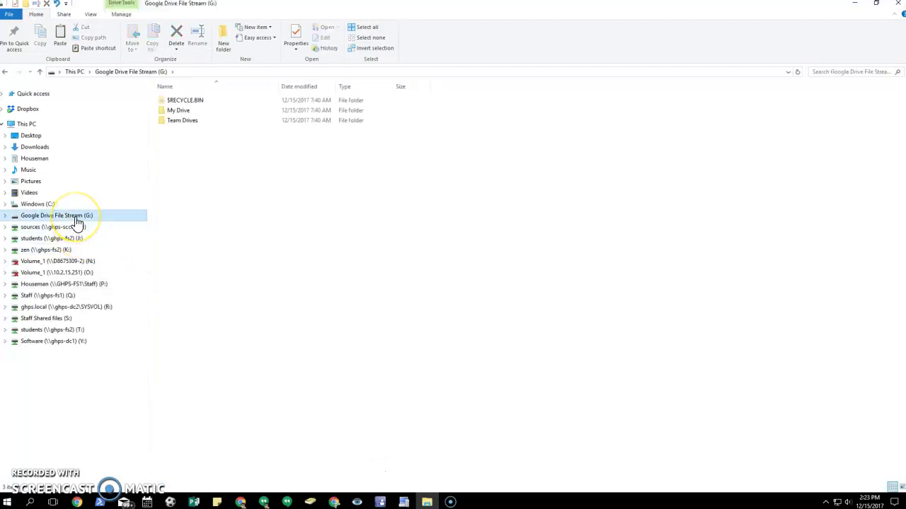
double_click(178, 111)
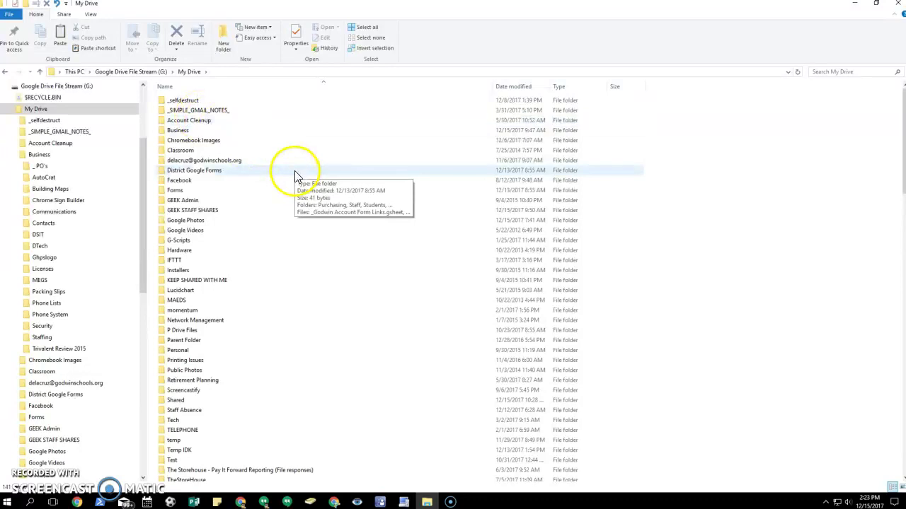
scroll(71, 113, "up", 2)
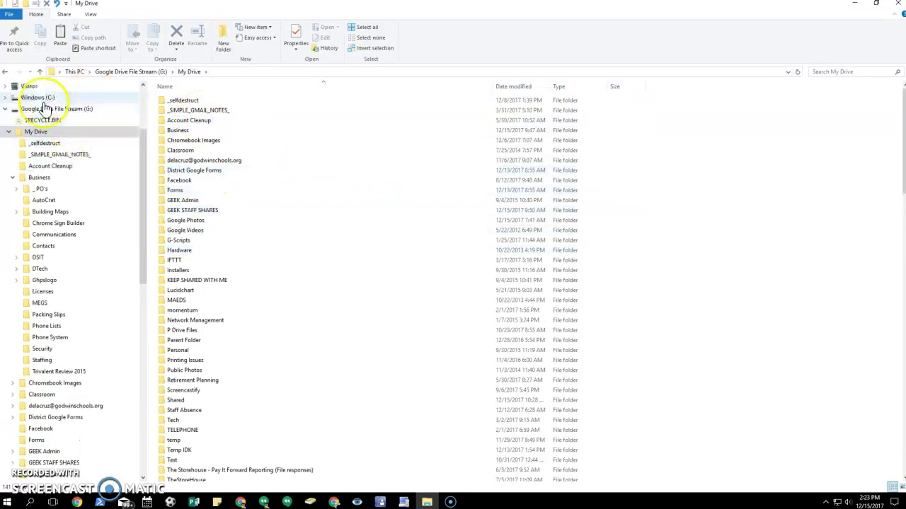
left_click(39, 134)
double_click(27, 131)
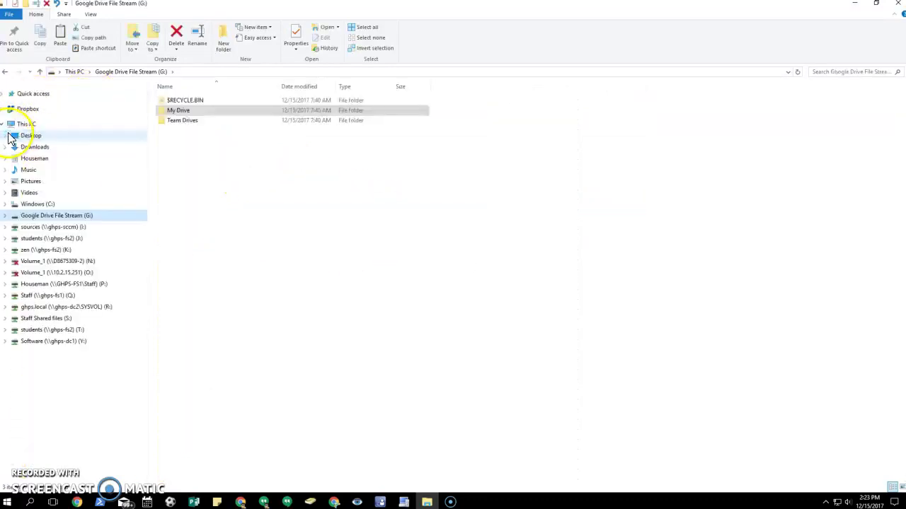
Copy the 2027 West.xlsx workbook from the personal staff network drive (P:)
left_click(67, 284)
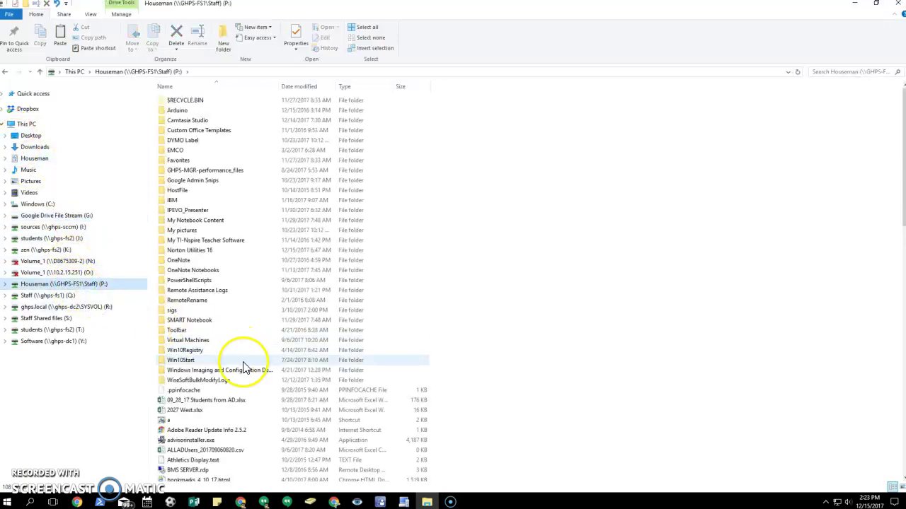
scroll(226, 382, "down", 3)
left_click(182, 357)
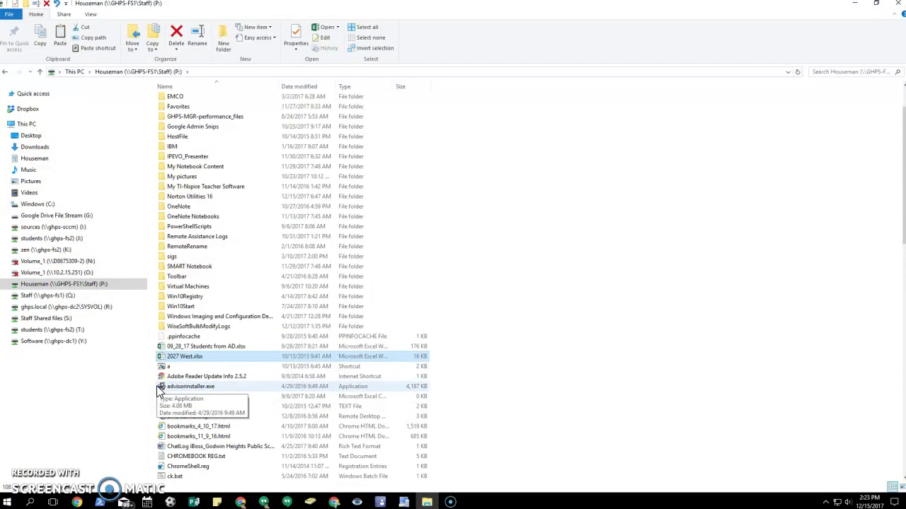
left_click(183, 359)
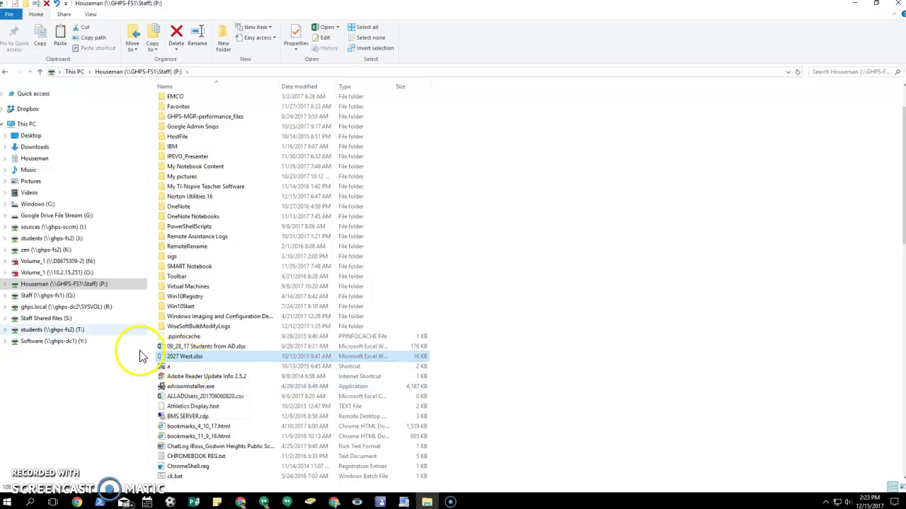
left_click(171, 362)
right_click(171, 363)
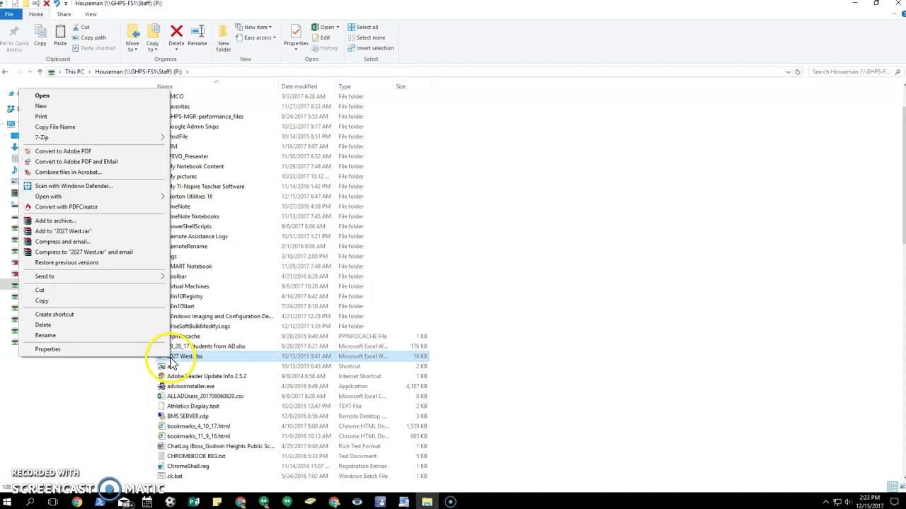
left_click(71, 301)
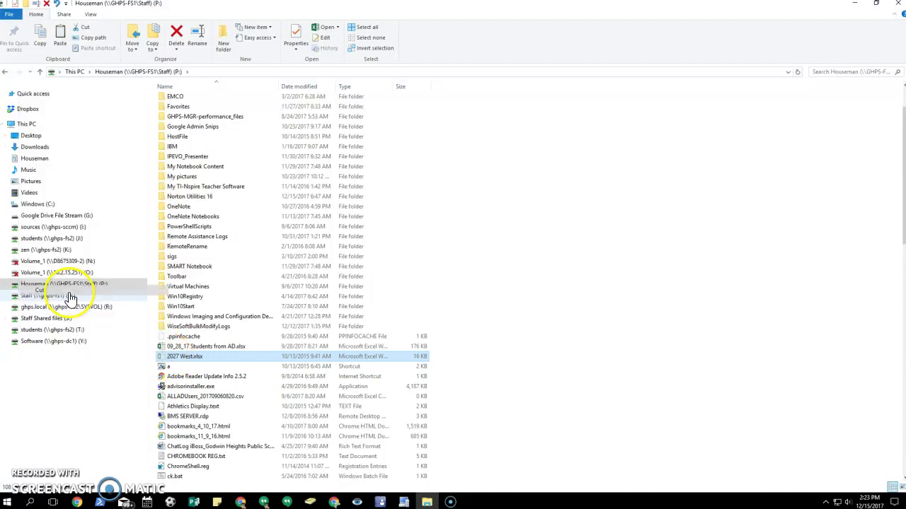
Paste 2027 West.xlsx into the My Drive folder on the Google Drive File Stream (G:) drive and select the pasted file
left_click(68, 216)
left_click(173, 111)
double_click(172, 114)
scroll(290, 198, "down", 15)
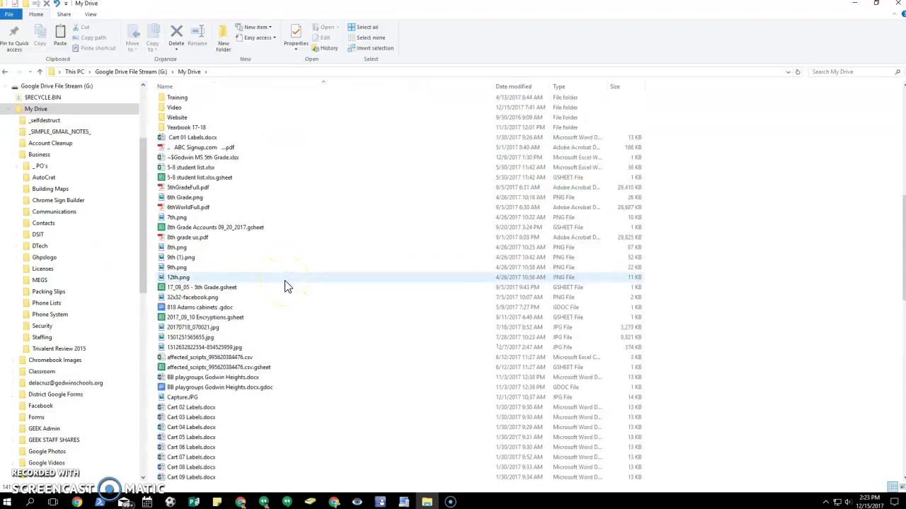
scroll(286, 286, "down", 3)
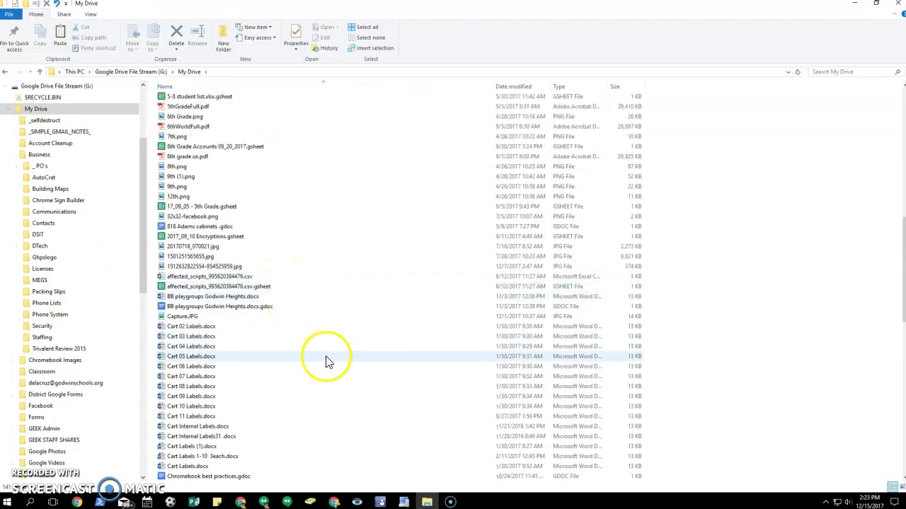
right_click(327, 361)
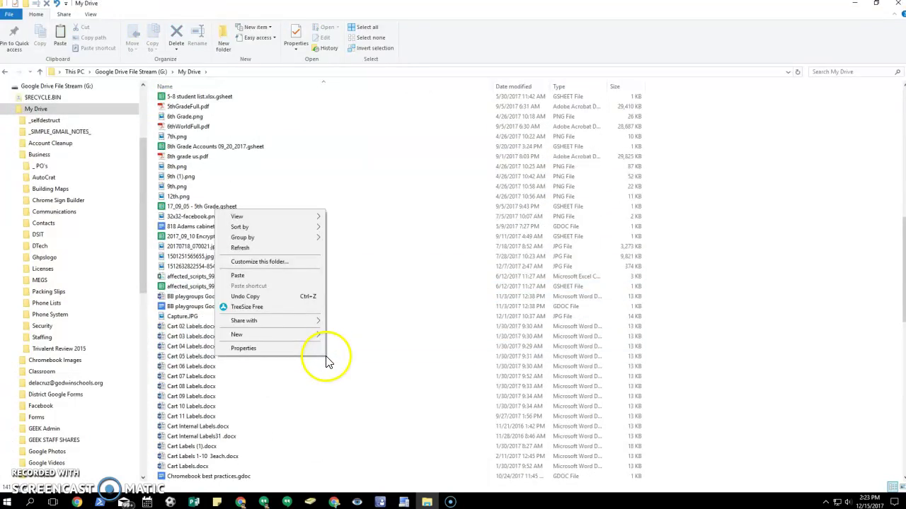
left_click(275, 277)
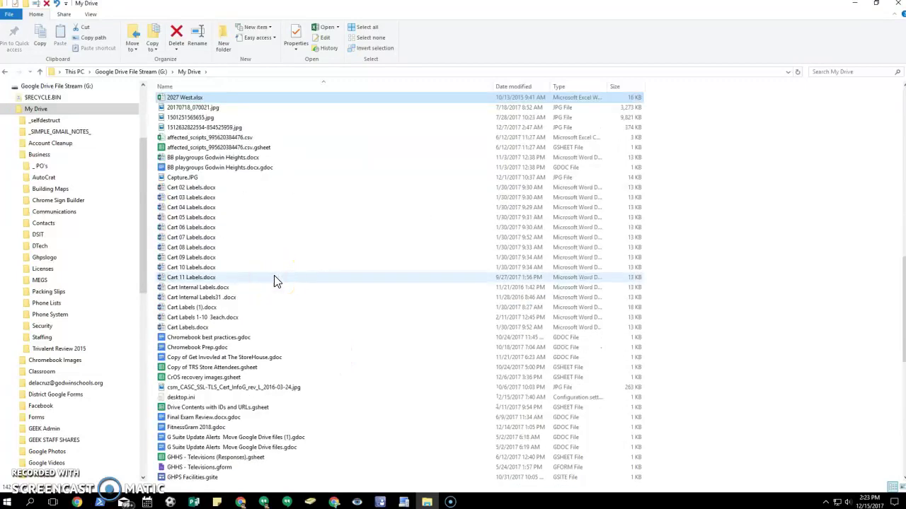
scroll(288, 198, "up", 3)
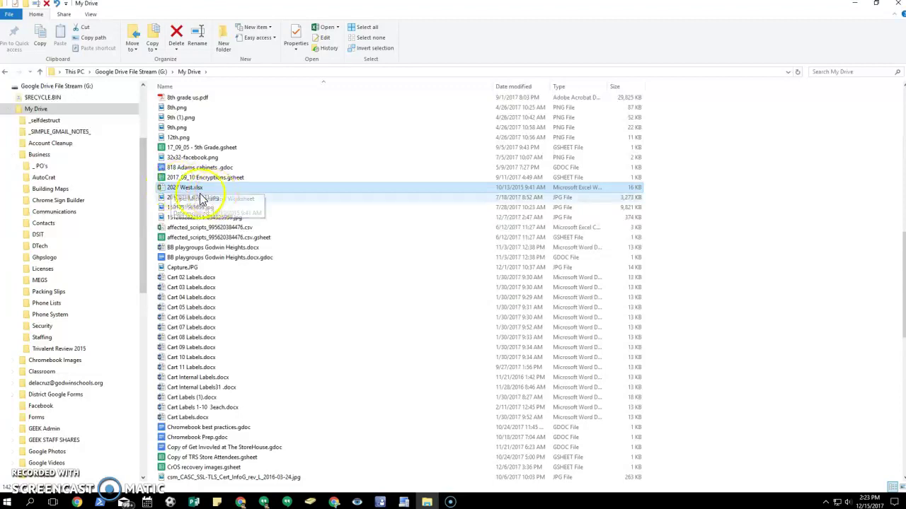
left_click(665, 339)
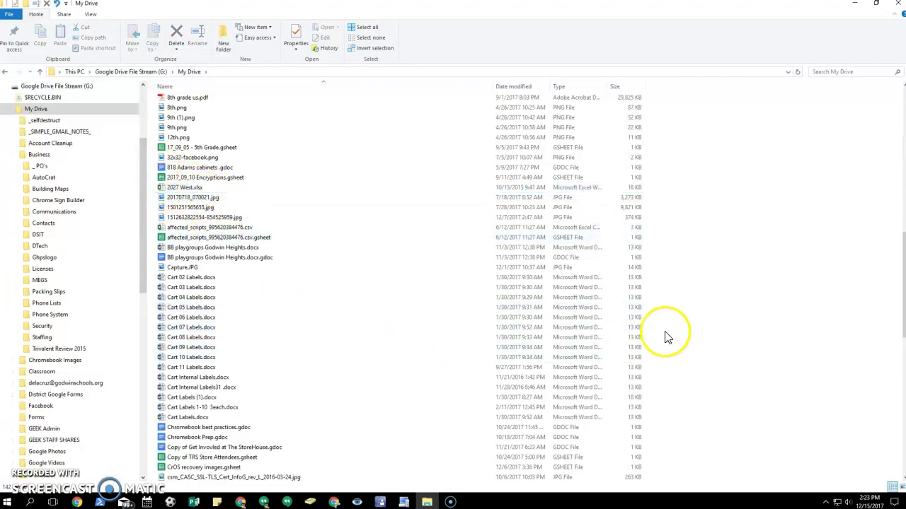
left_click(219, 190)
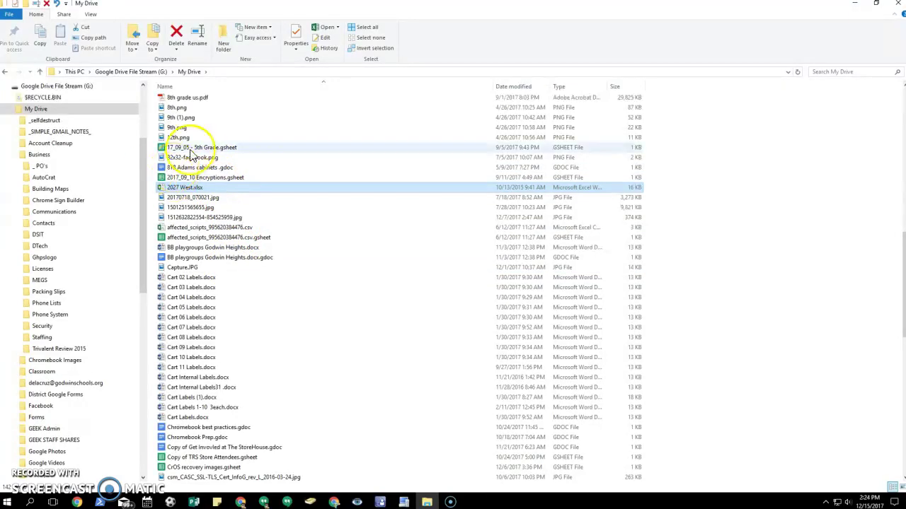
Switch to Google Drive in Chrome and find 2027 West.xlsx among the My Drive files, selecting it
left_click(856, 5)
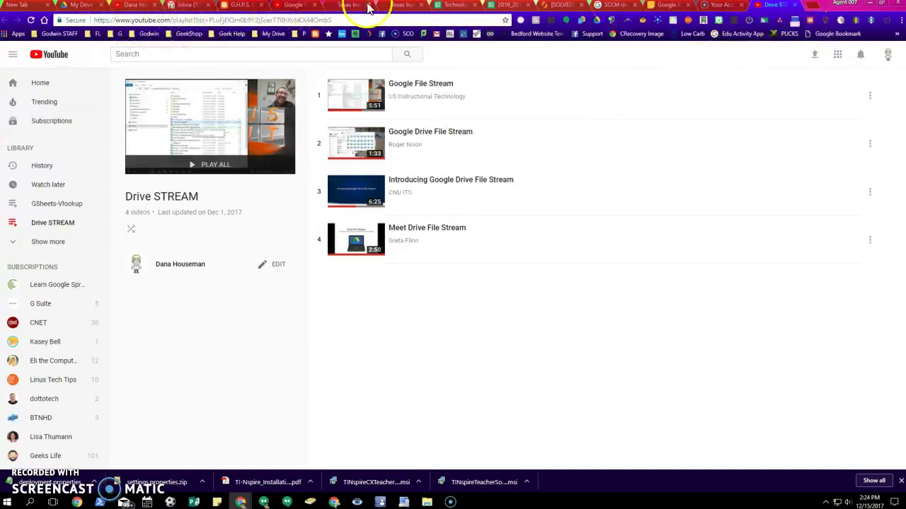
left_click(22, 5)
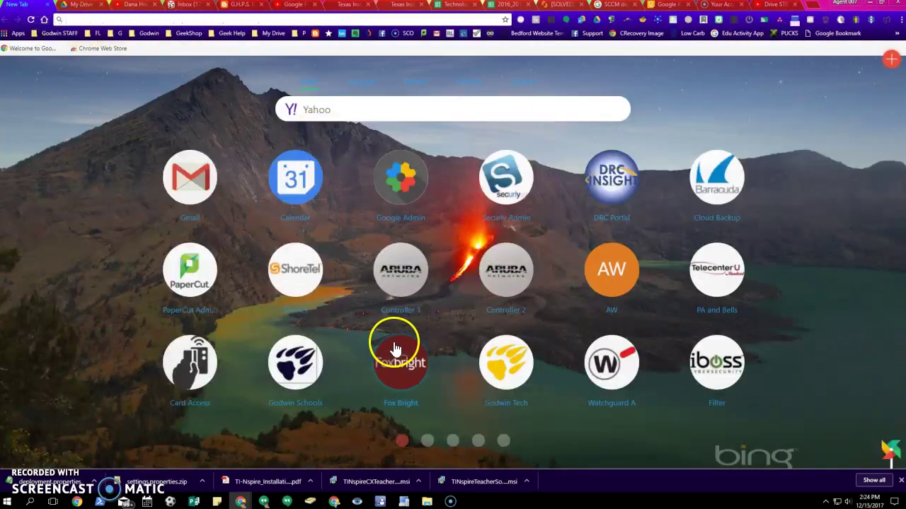
left_click(73, 12)
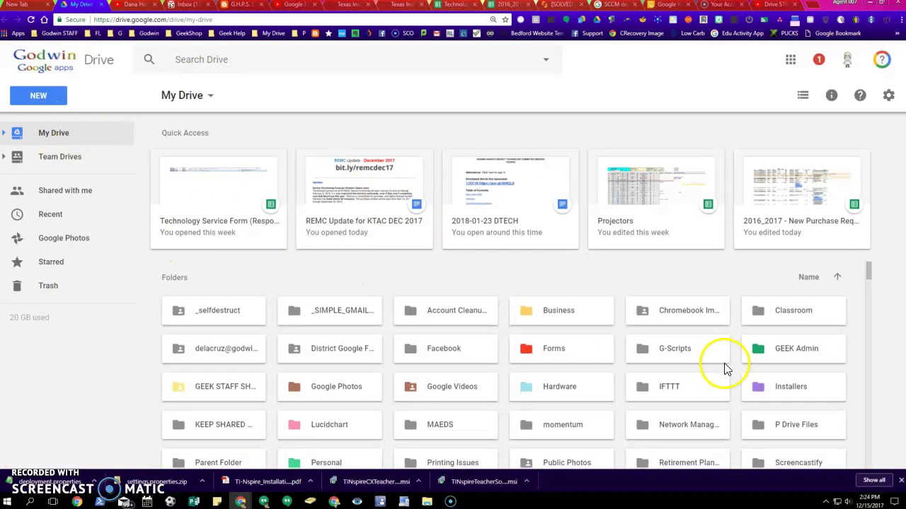
scroll(724, 364, "down", 5)
left_click_drag(871, 192, 868, 239)
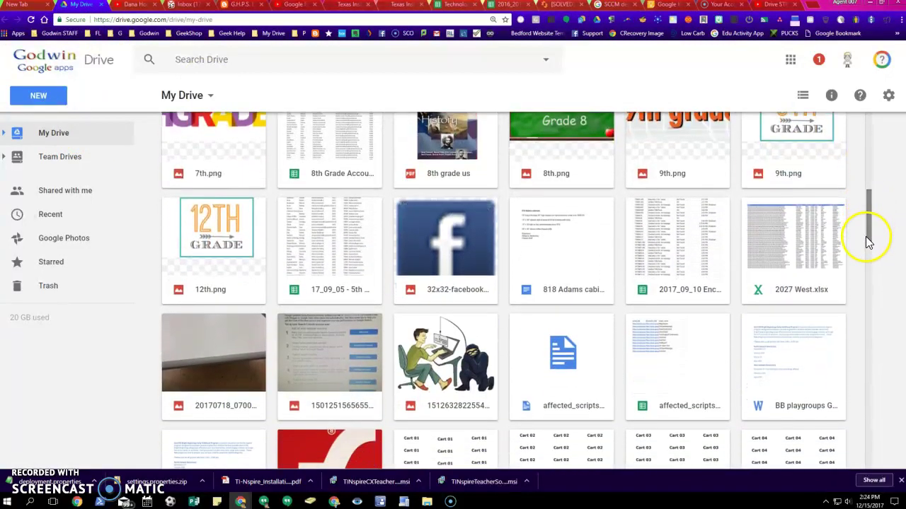
left_click(814, 277)
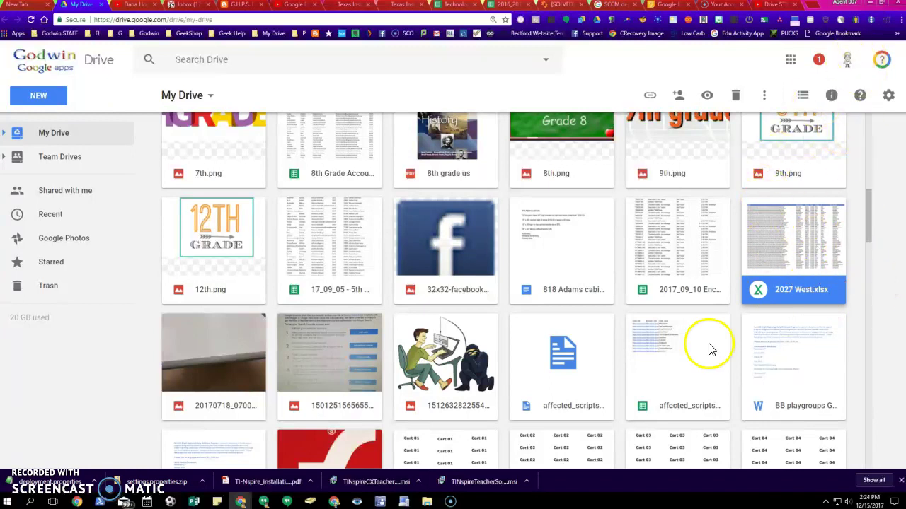
Switch back to File Explorer and return to the root of the Google Drive File Stream (G:) drive
left_click(427, 501)
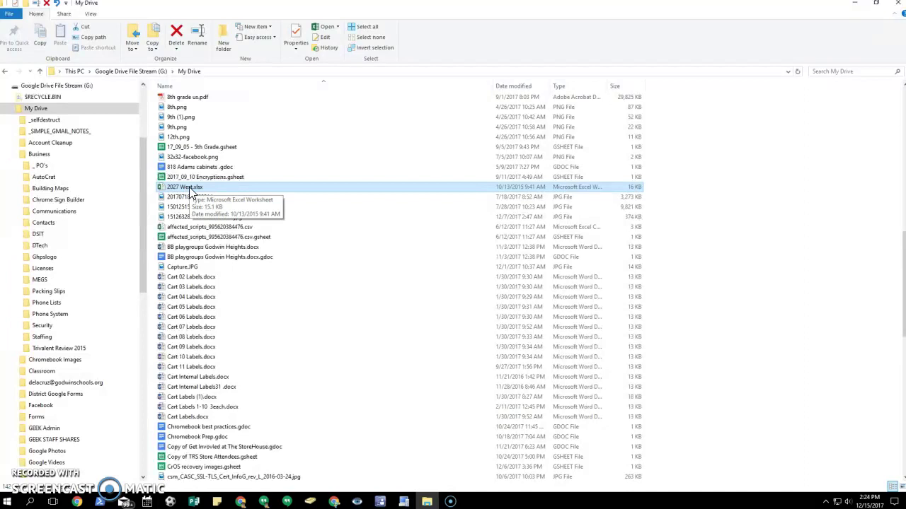
left_click(80, 89)
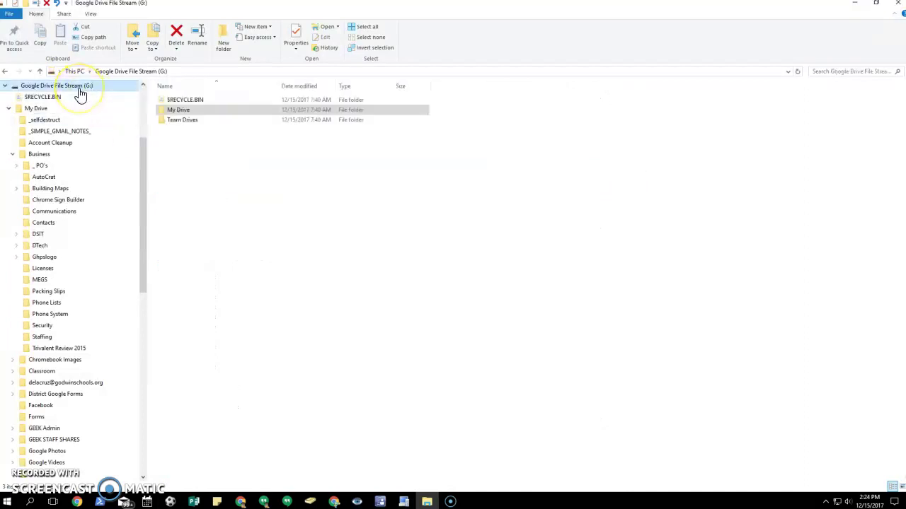
left_click(253, 211)
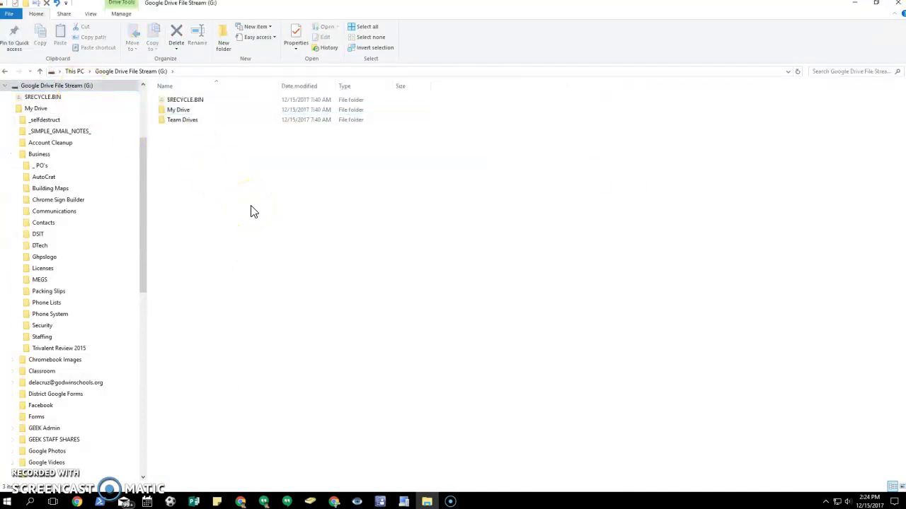
Collapse the Business and My Drive branches of the G: drive's folder tree, and open the My Drive folder
left_click(10, 86)
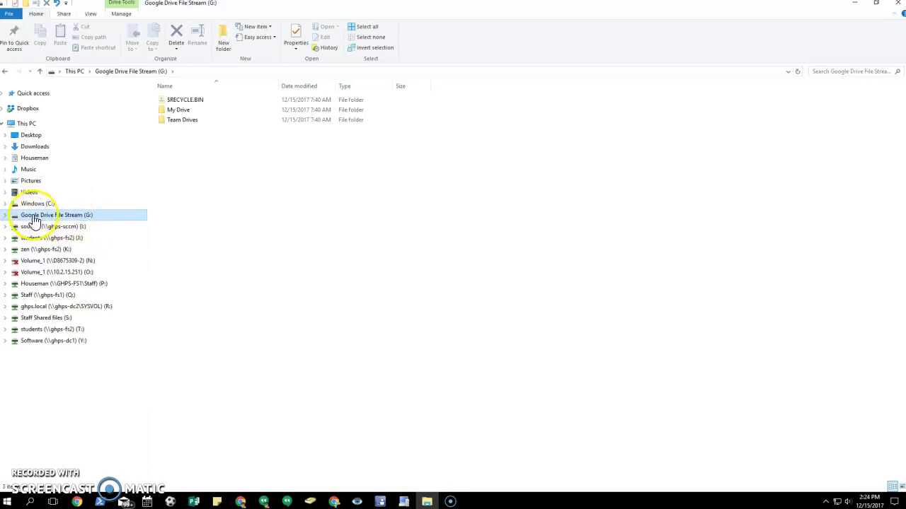
double_click(17, 218)
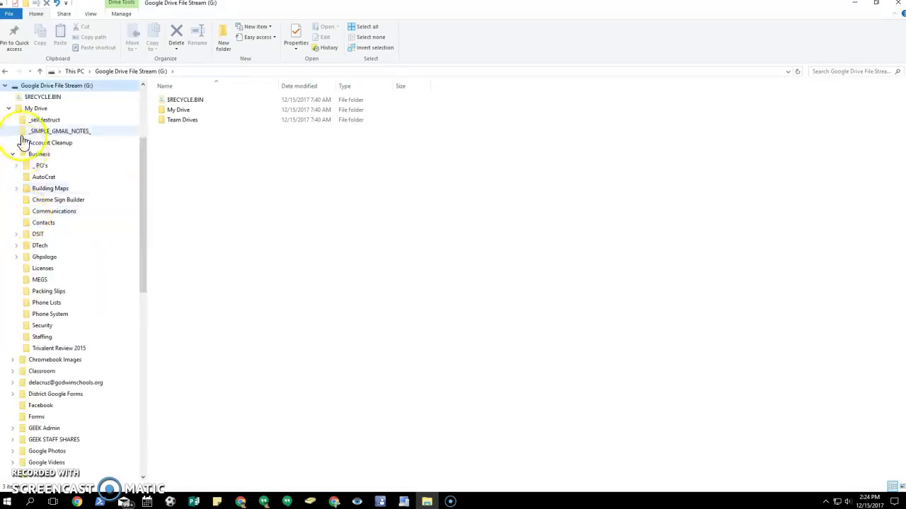
left_click(12, 154)
left_click(10, 111)
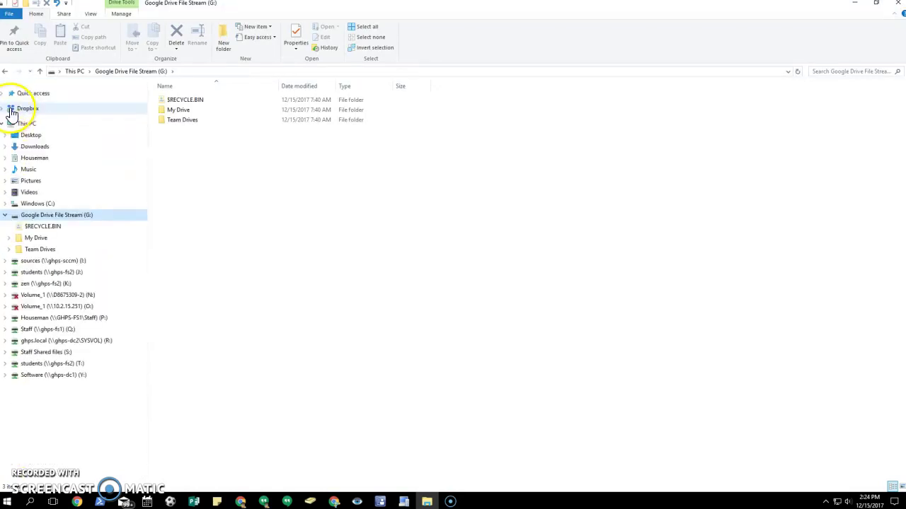
double_click(183, 115)
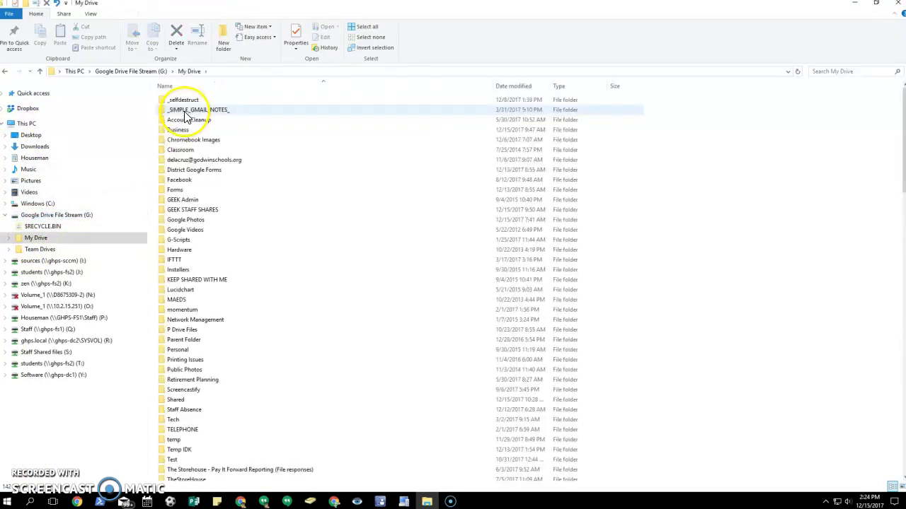
Open the Shared folder inside My Drive to view its files, and return to the My Drive folder
scroll(231, 311, "down", 3)
double_click(218, 318)
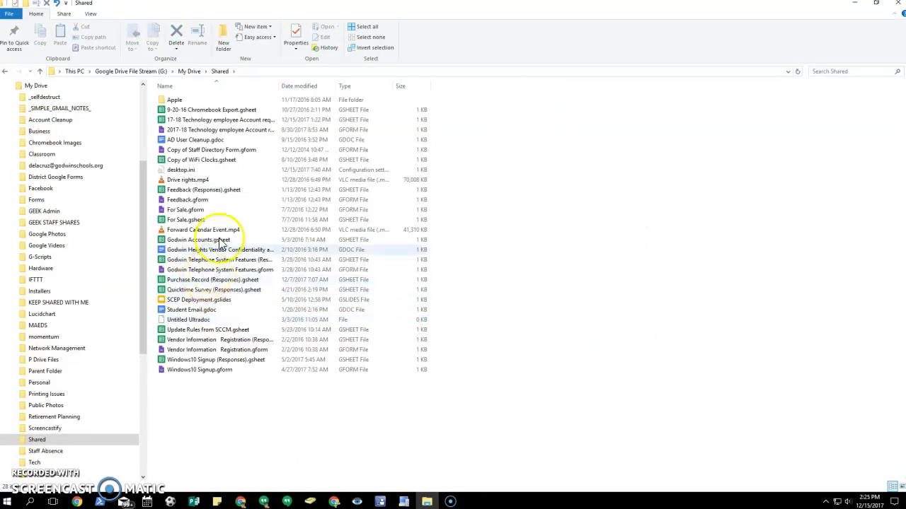
scroll(134, 193, "up", 1)
left_click(36, 118)
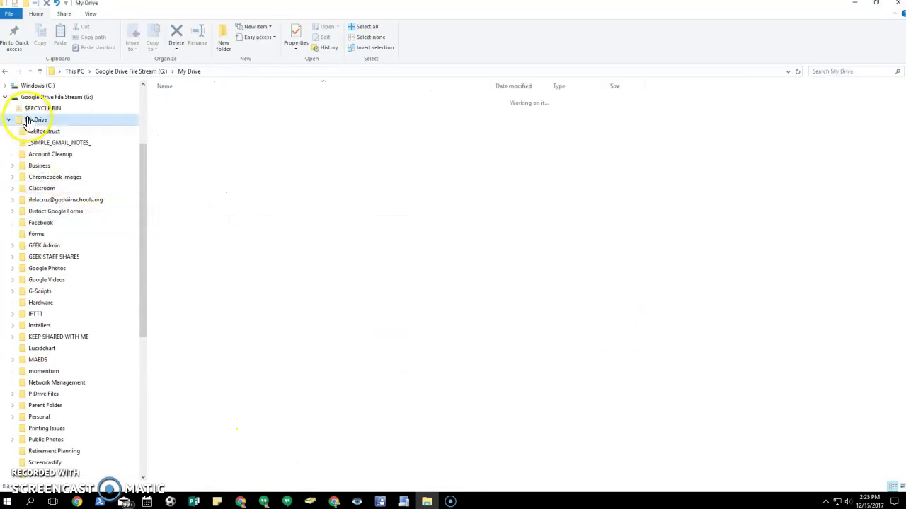
Find 2027 West.xlsx among the files in the My Drive folder and delete it
scroll(298, 377, "down", 5)
scroll(298, 377, "down", 5)
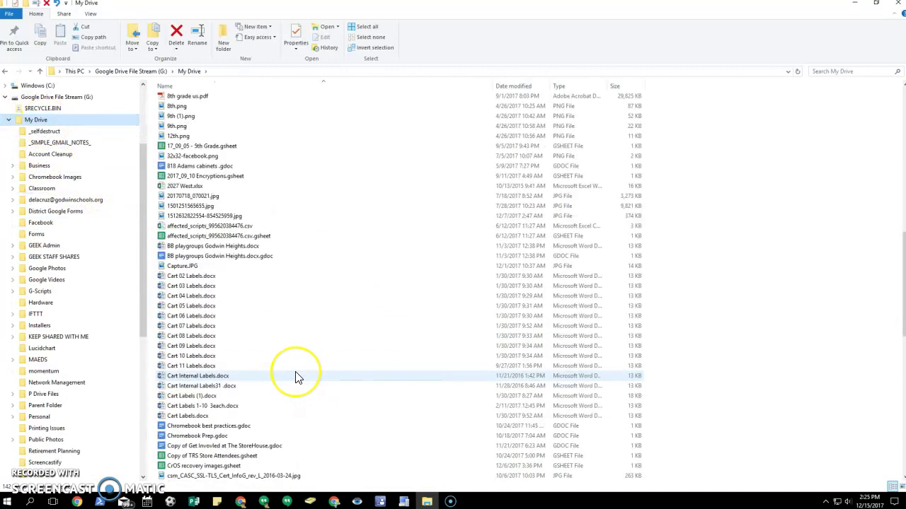
scroll(297, 377, "down", 6)
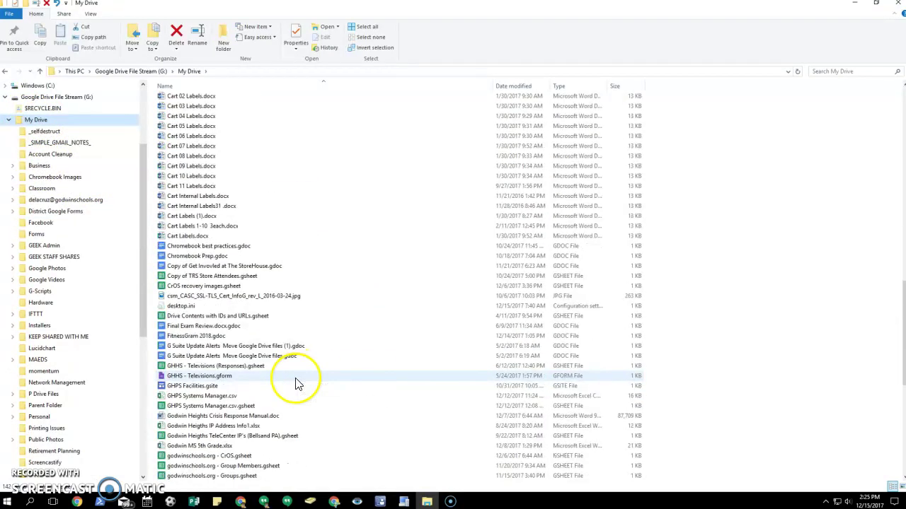
scroll(298, 387, "down", 10)
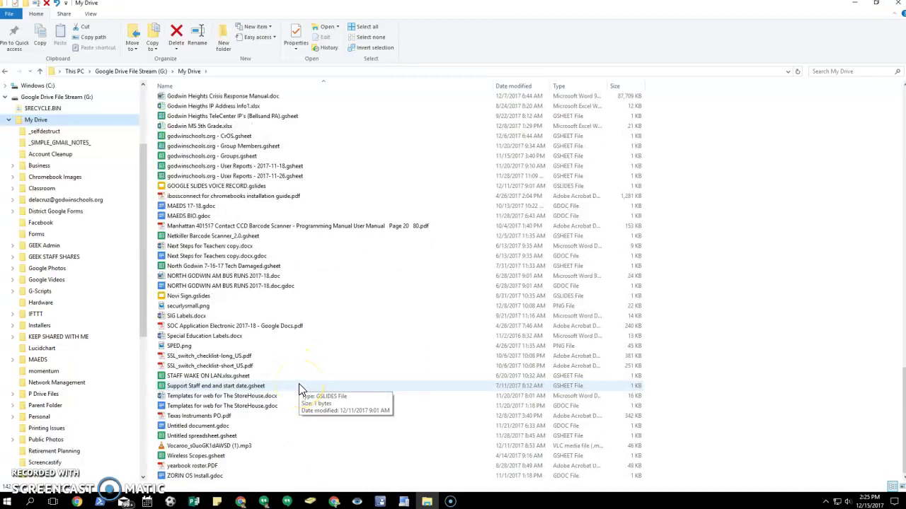
left_click(279, 298)
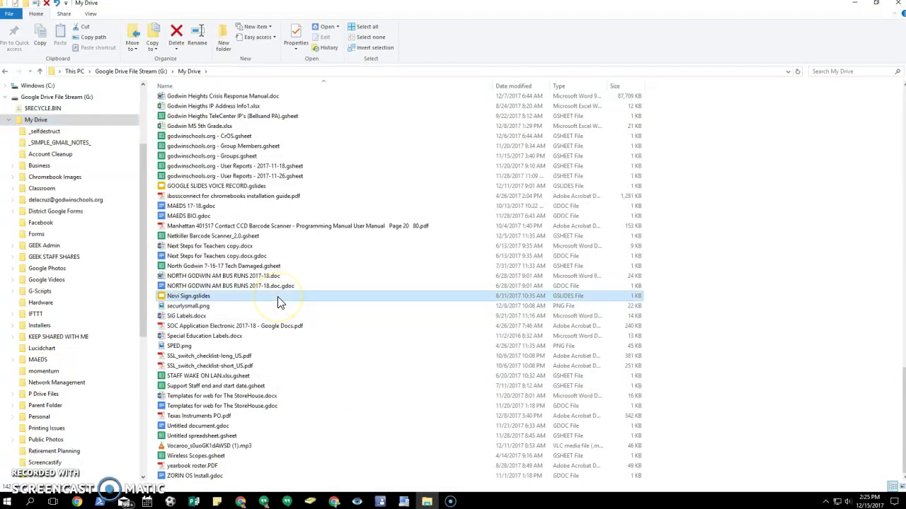
key("2")
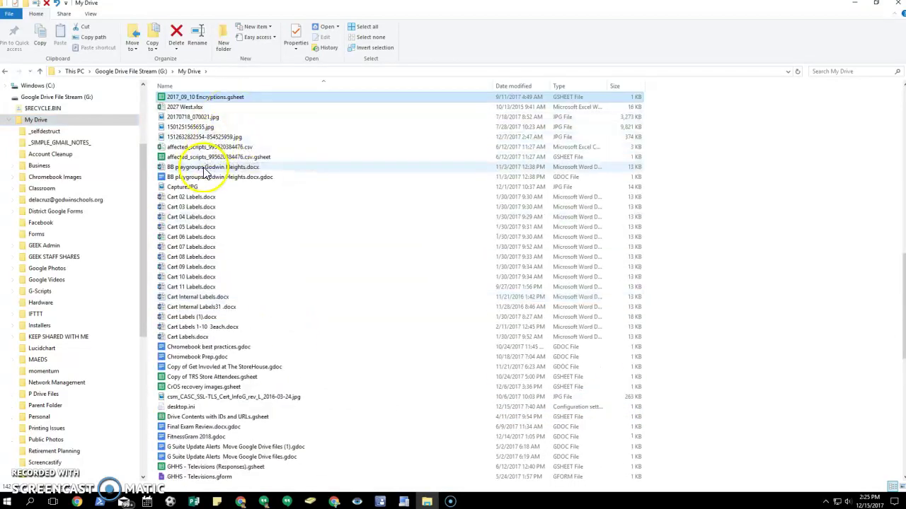
left_click(189, 108)
right_click(189, 109)
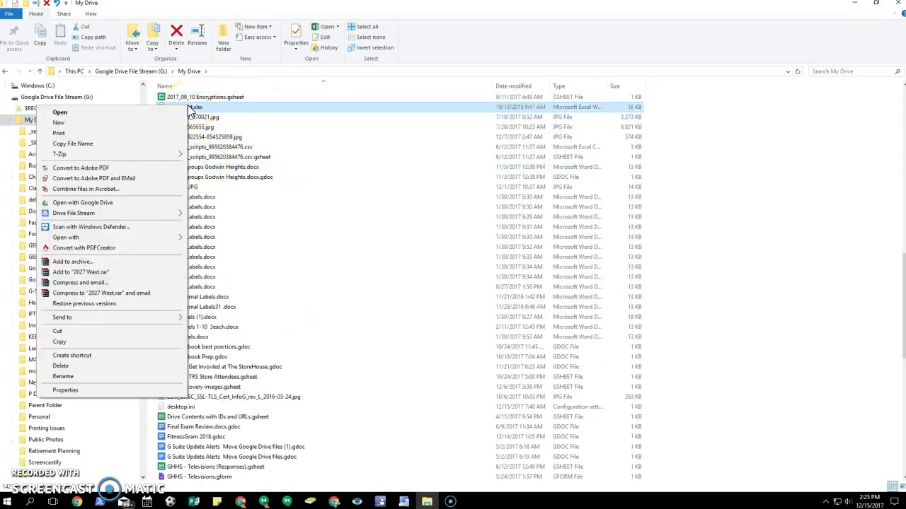
left_click(106, 366)
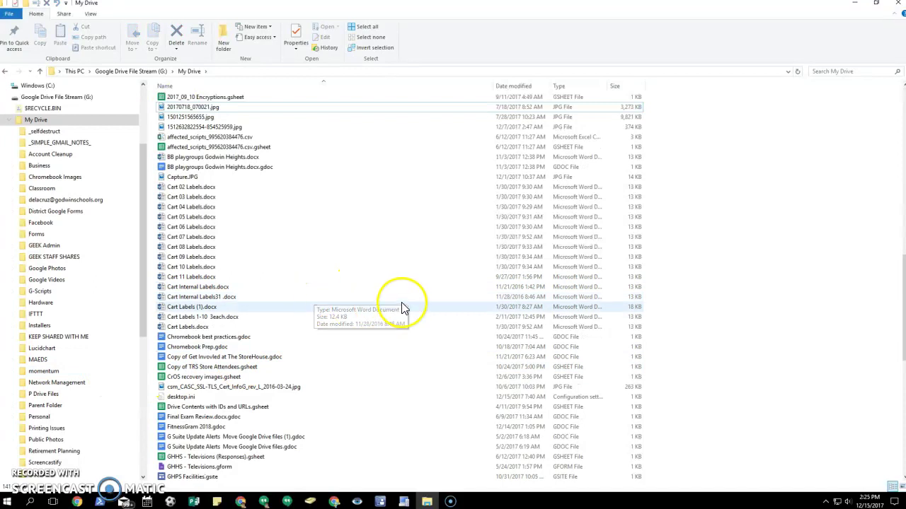